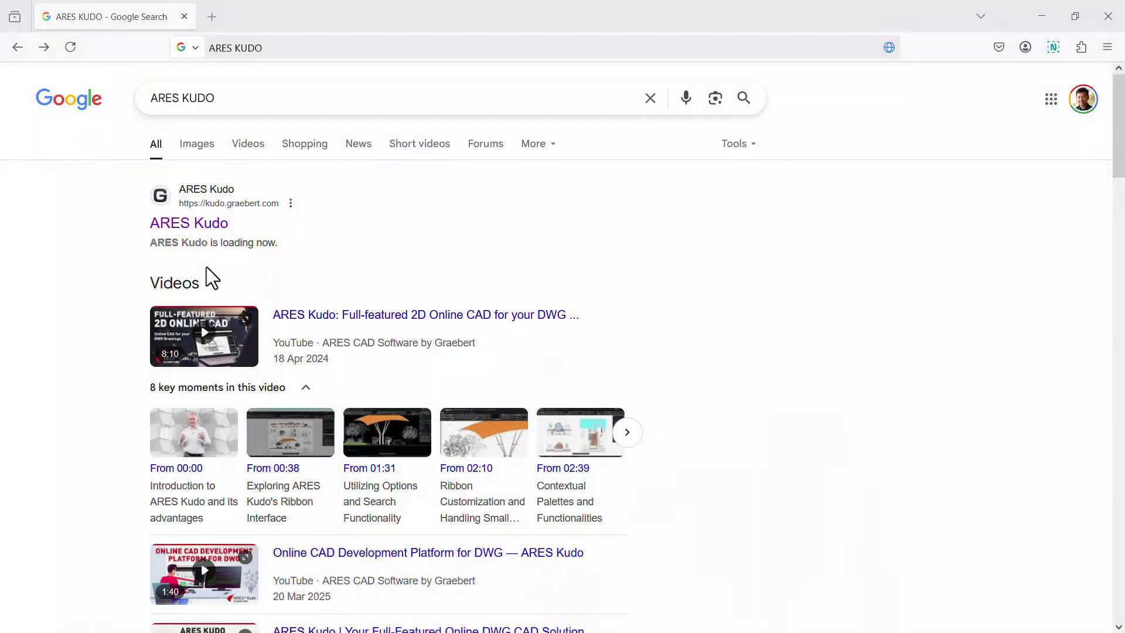
# - Open ARES Kudo from the search results and sign in with the saved Google account
pyautogui.click(198, 226)
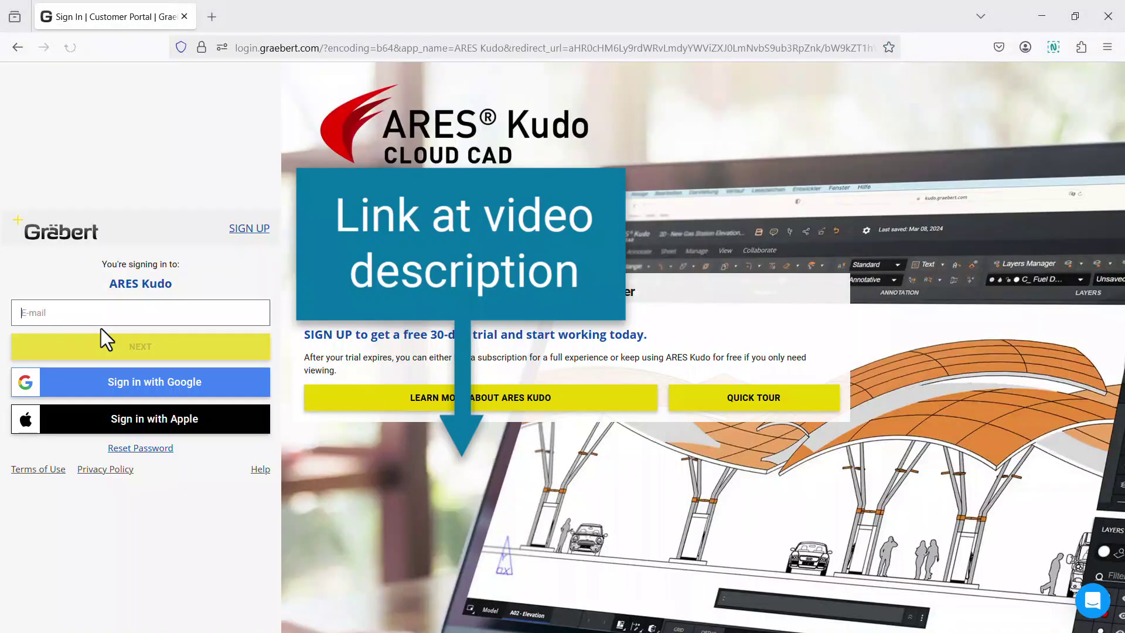
pyautogui.click(93, 317)
pyautogui.click(81, 334)
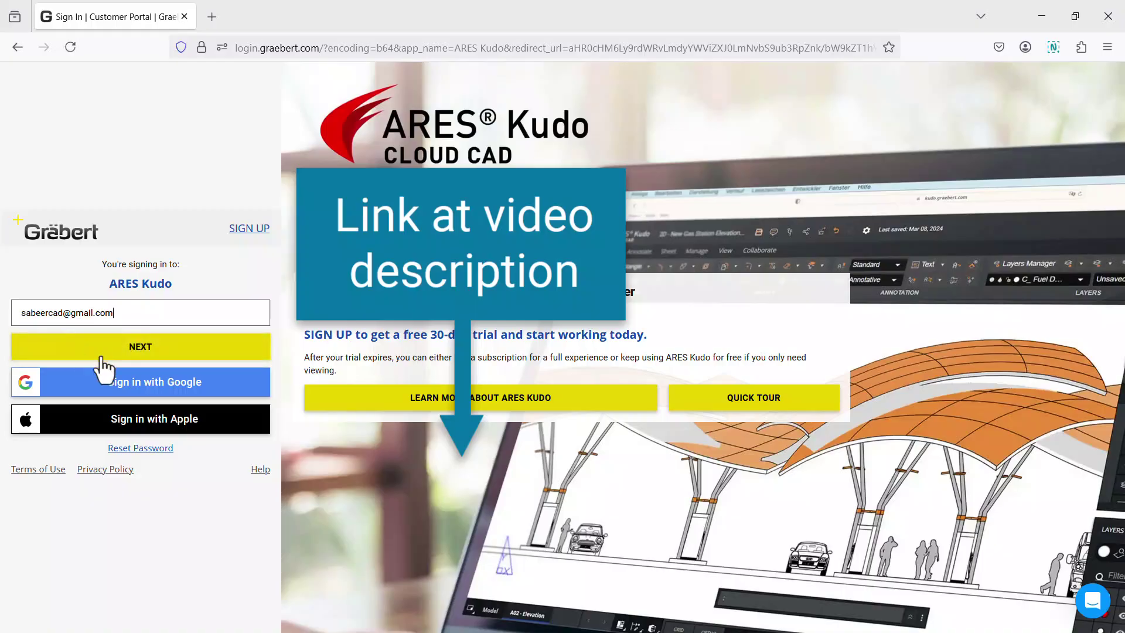
pyautogui.click(159, 353)
pyautogui.click(186, 384)
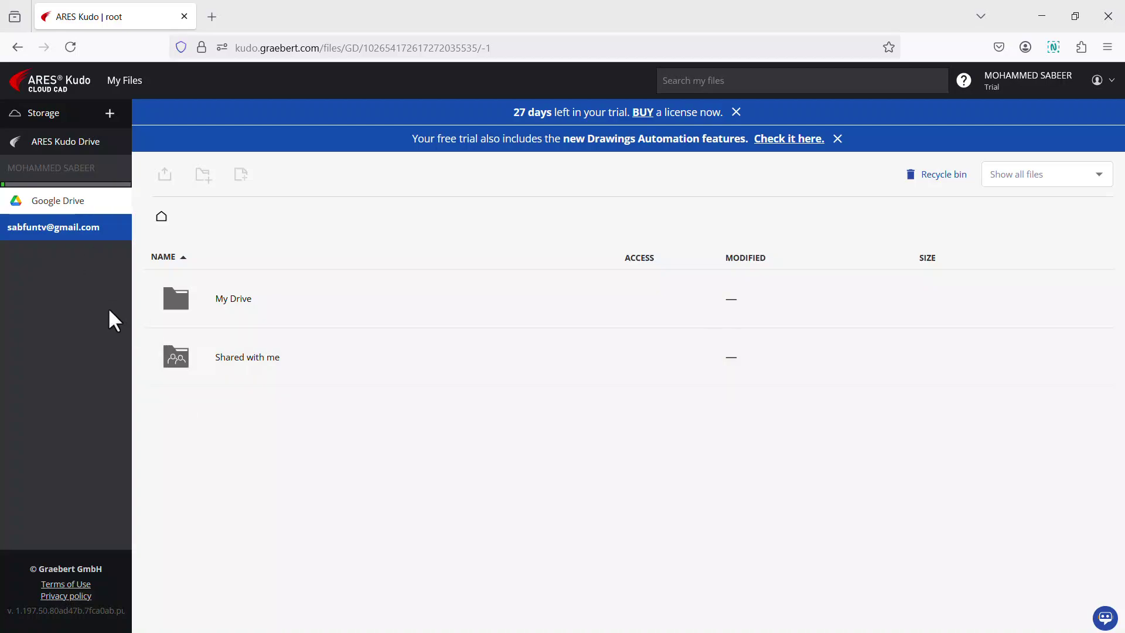
# - In My Drive, create a new drawing named 'My First' from the ISO template
pyautogui.click(234, 304)
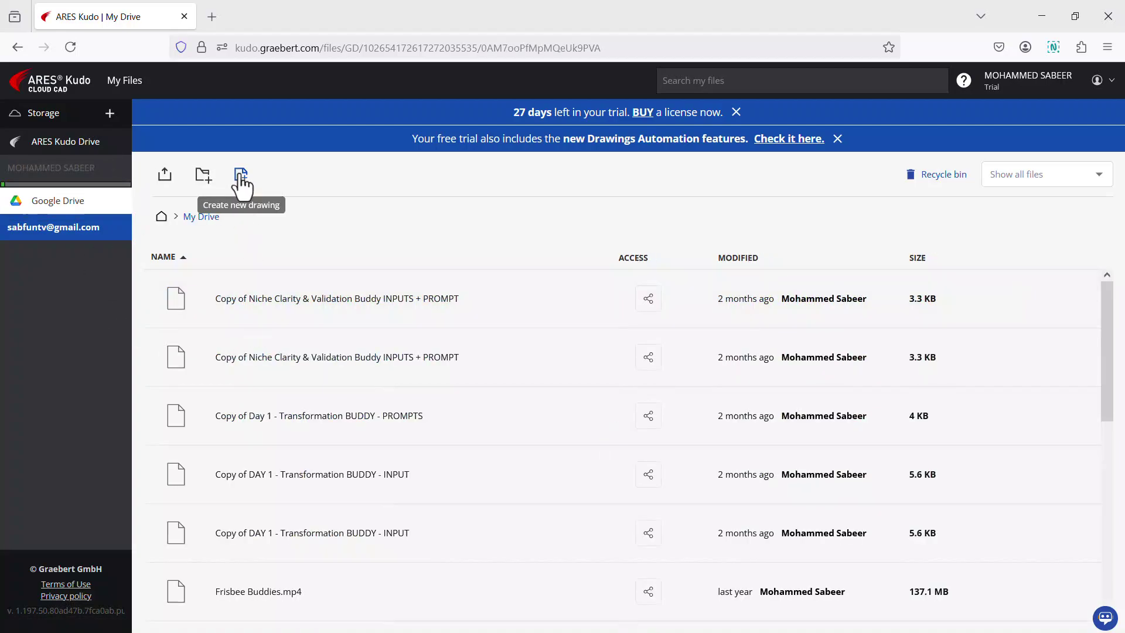
pyautogui.click(239, 175)
pyautogui.click(382, 322)
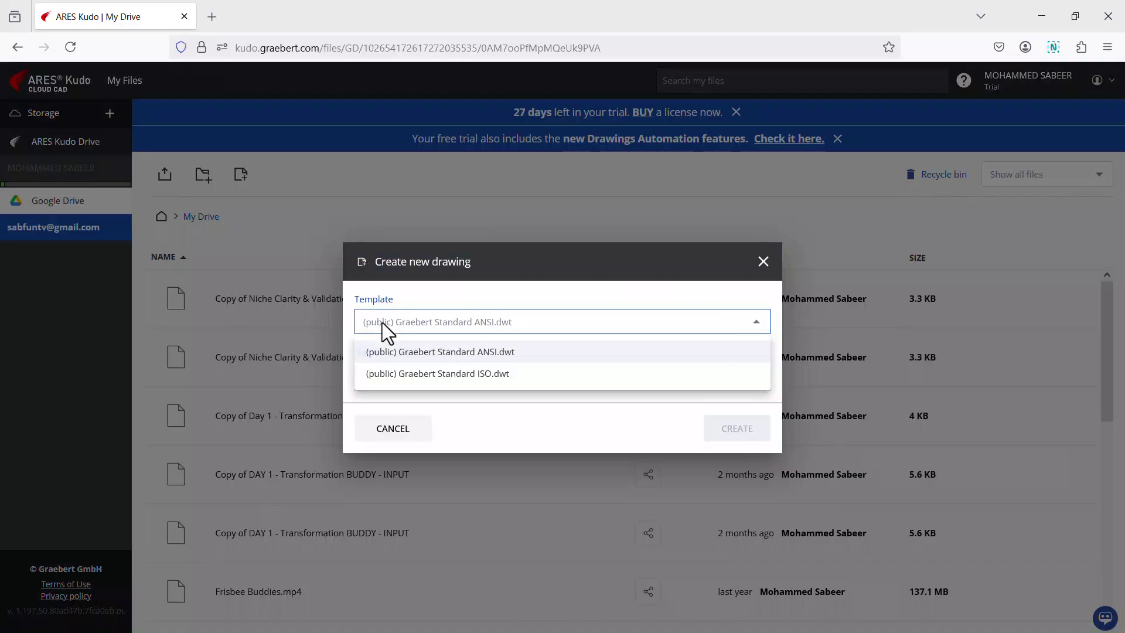
pyautogui.click(417, 375)
pyautogui.click(376, 376)
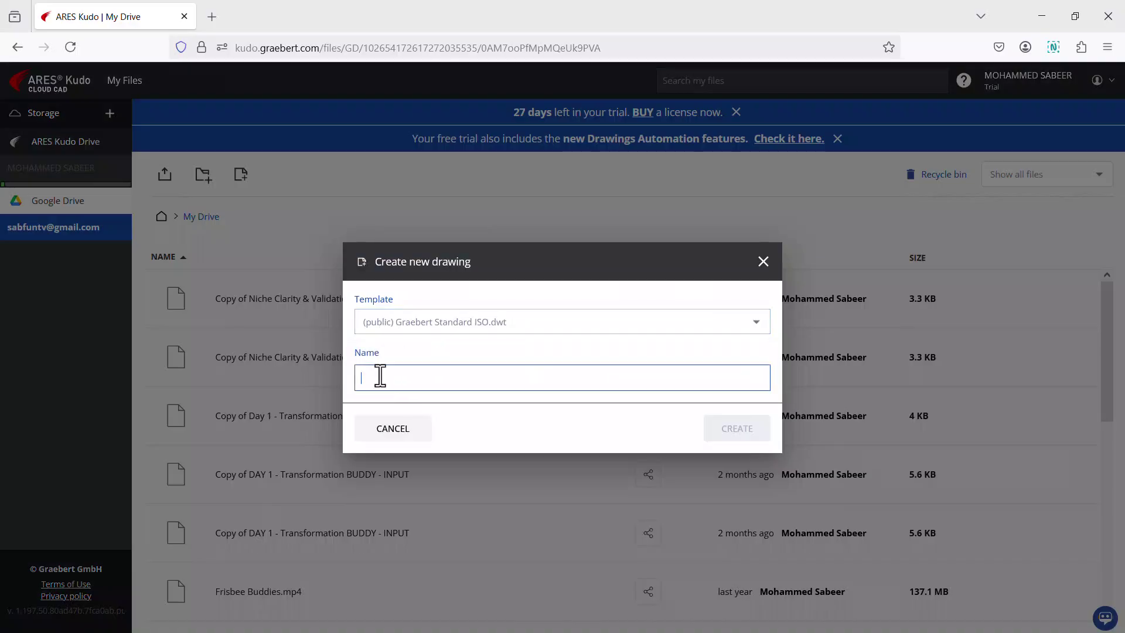
pyautogui.write('My First')
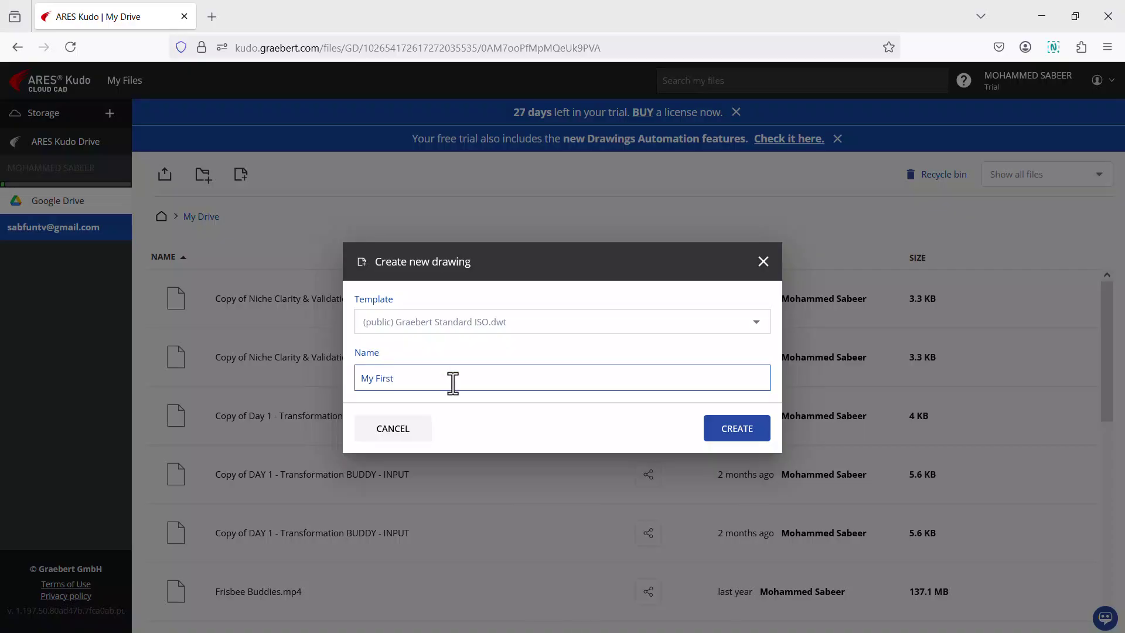
pyautogui.click(736, 428)
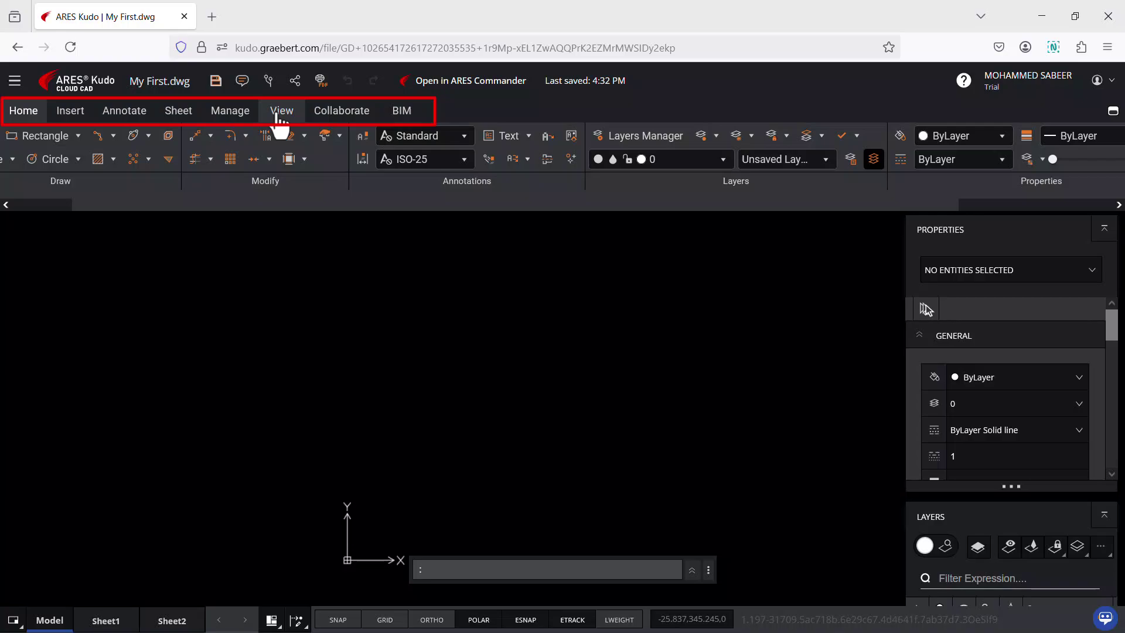
# - Look through the Insert, Annotate and Sheet ribbon tabs, then collapse the ribbon
pyautogui.click(69, 114)
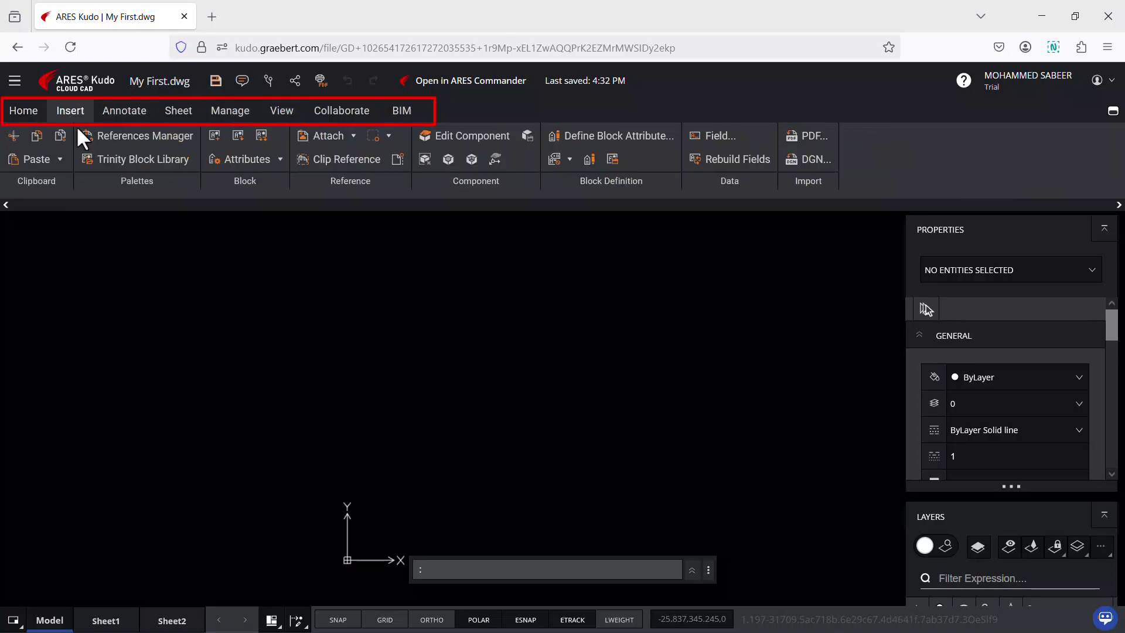
pyautogui.click(124, 112)
pyautogui.click(179, 114)
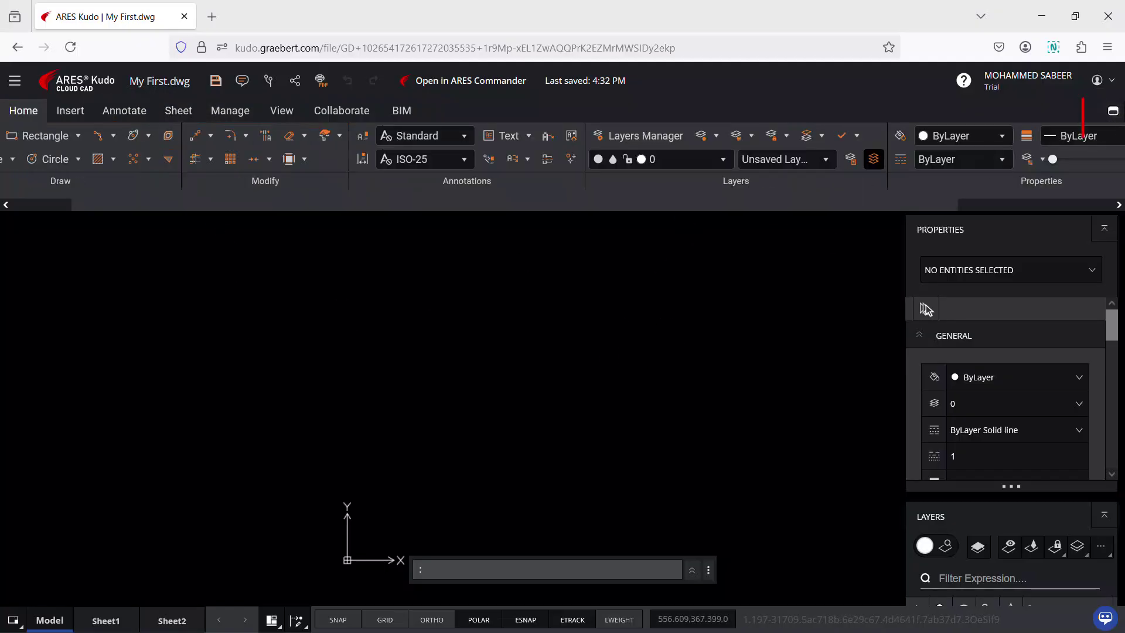
pyautogui.click(1113, 115)
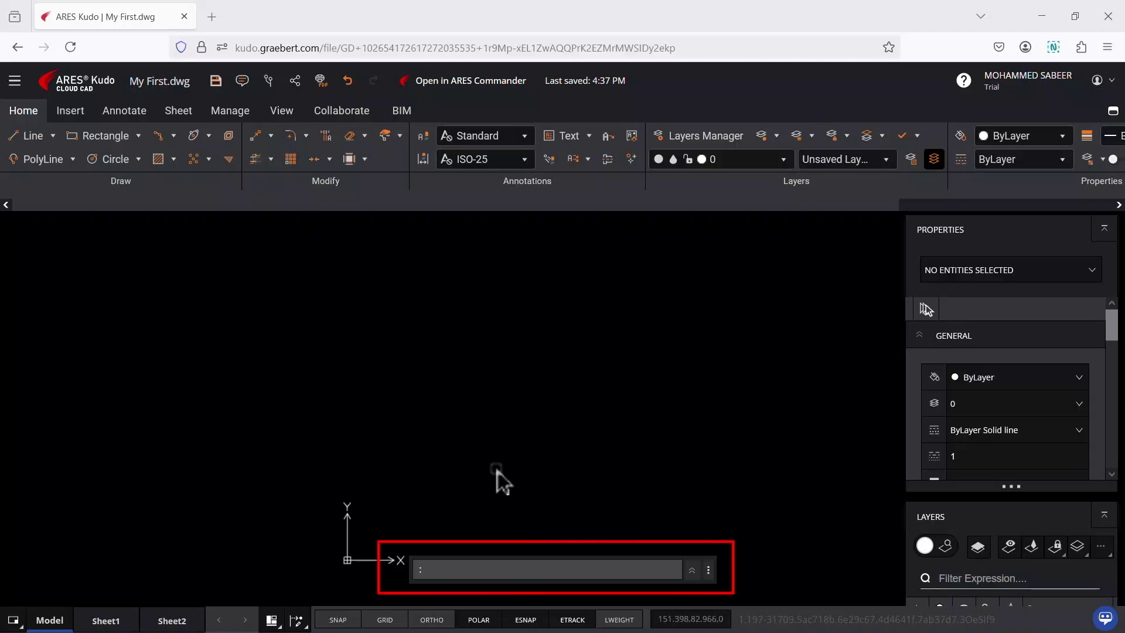
# - Enter C at the command line and return to model space
pyautogui.click(457, 570)
pyautogui.write('C')
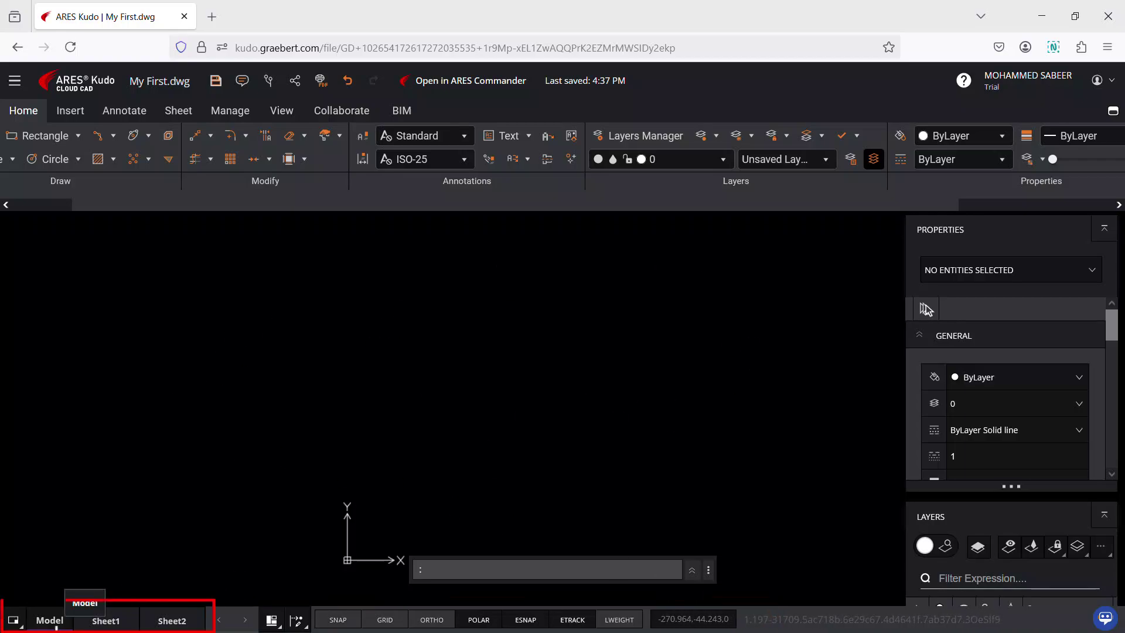
pyautogui.click(57, 624)
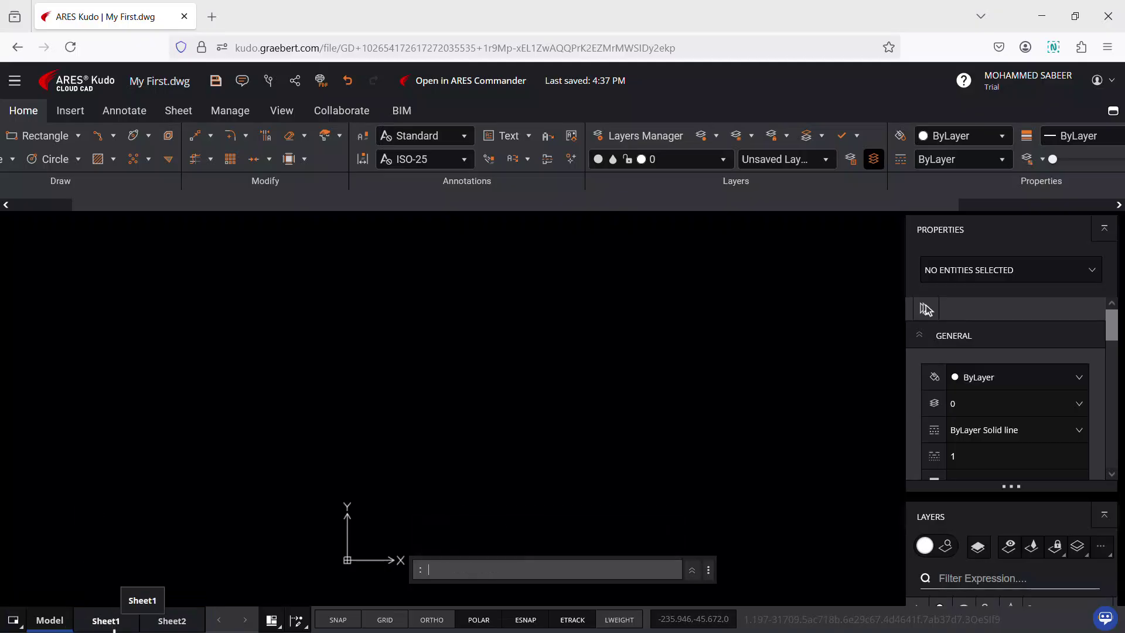
# - Switch from Sheet1 to the Sheet2 layout showing the reference four-lobed plate
pyautogui.click(113, 625)
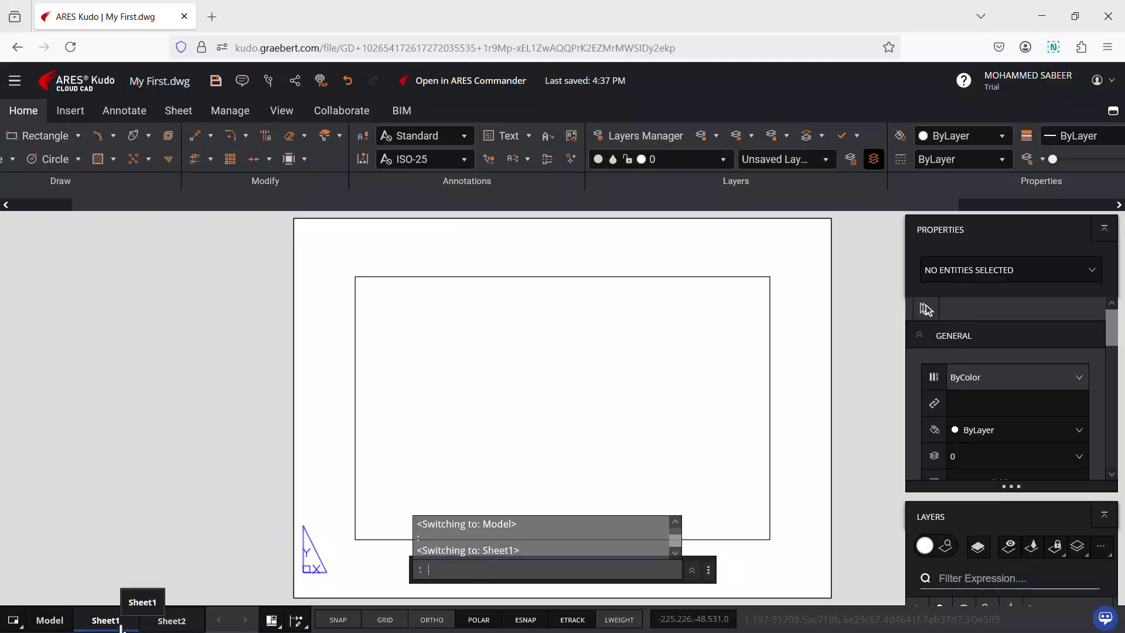
pyautogui.click(179, 625)
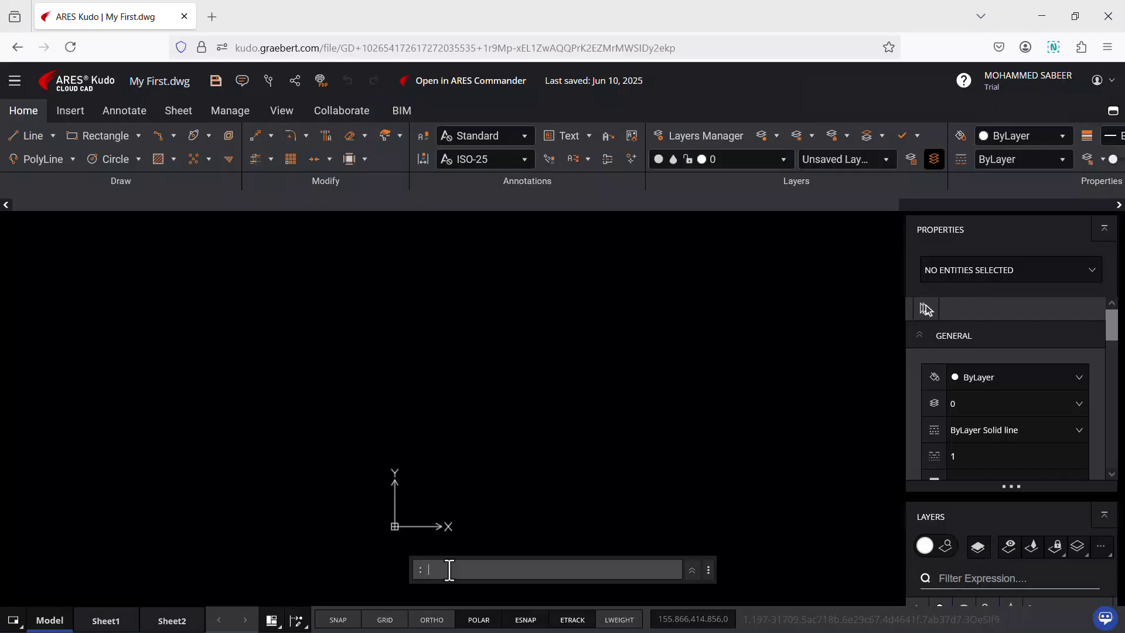
# - Draw the central R17.5 circle at the origin and frame it in view
pyautogui.write('c')
pyautogui.press('BackSpace')
pyautogui.write('c')
pyautogui.press('Return')
pyautogui.write('0,0')
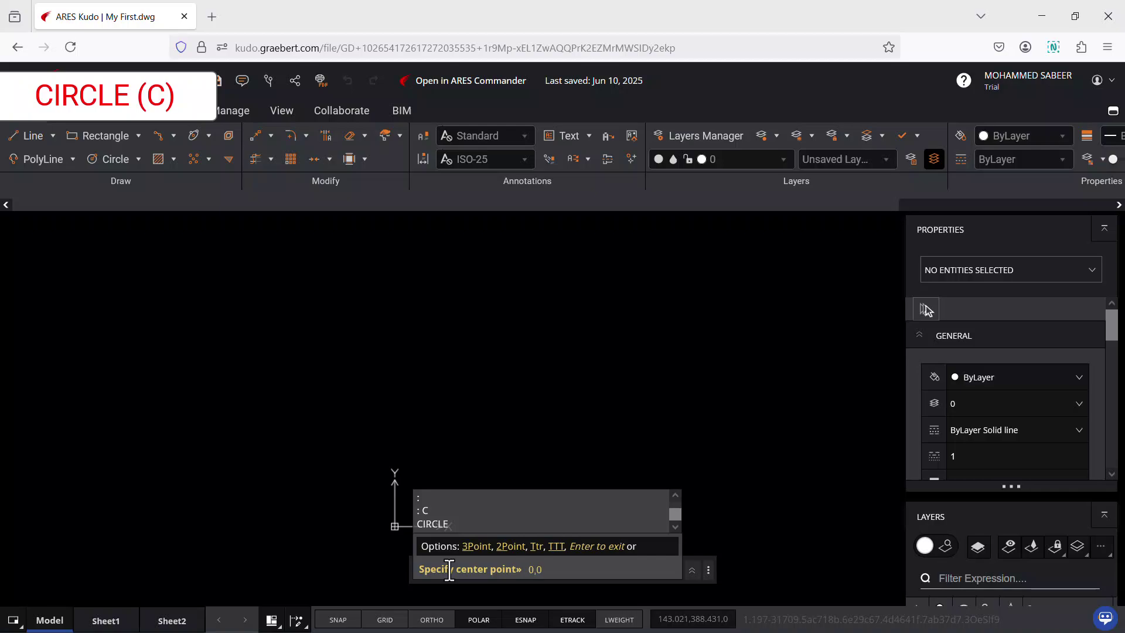
pyautogui.press('Return')
pyautogui.write('17.5')
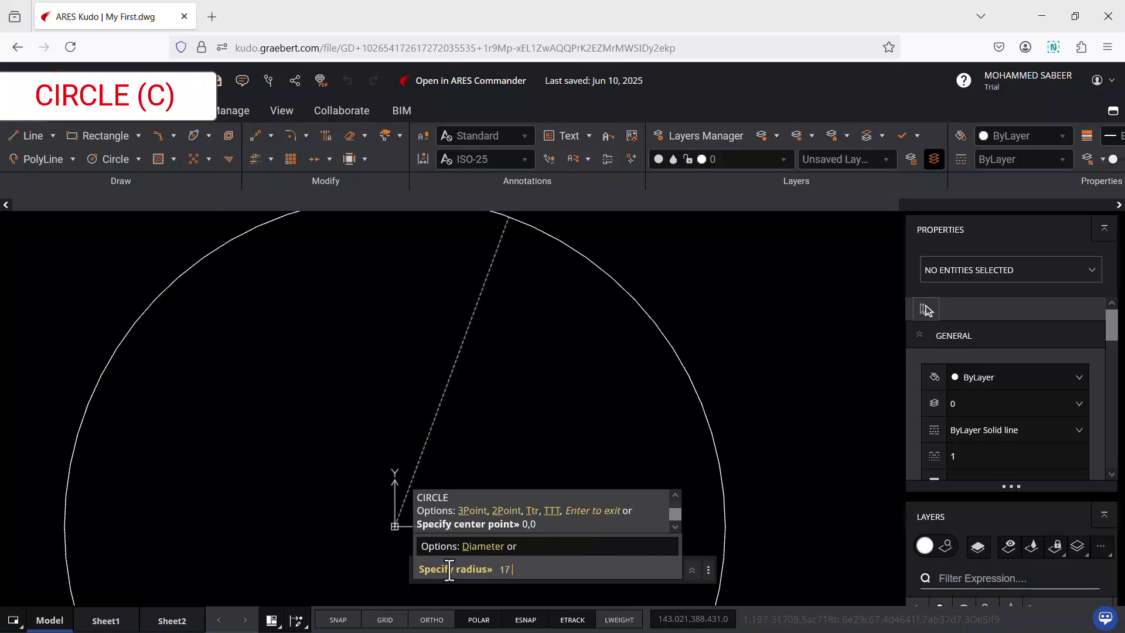
pyautogui.press('Return')
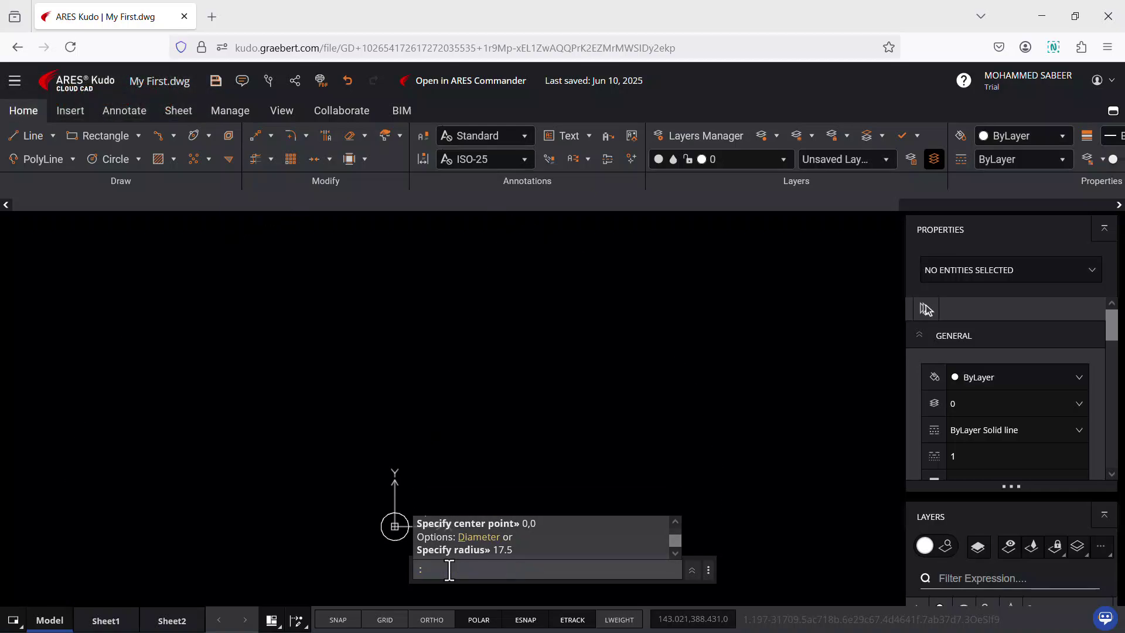
pyautogui.middleClick(424, 441)
pyautogui.middleClick(424, 441)
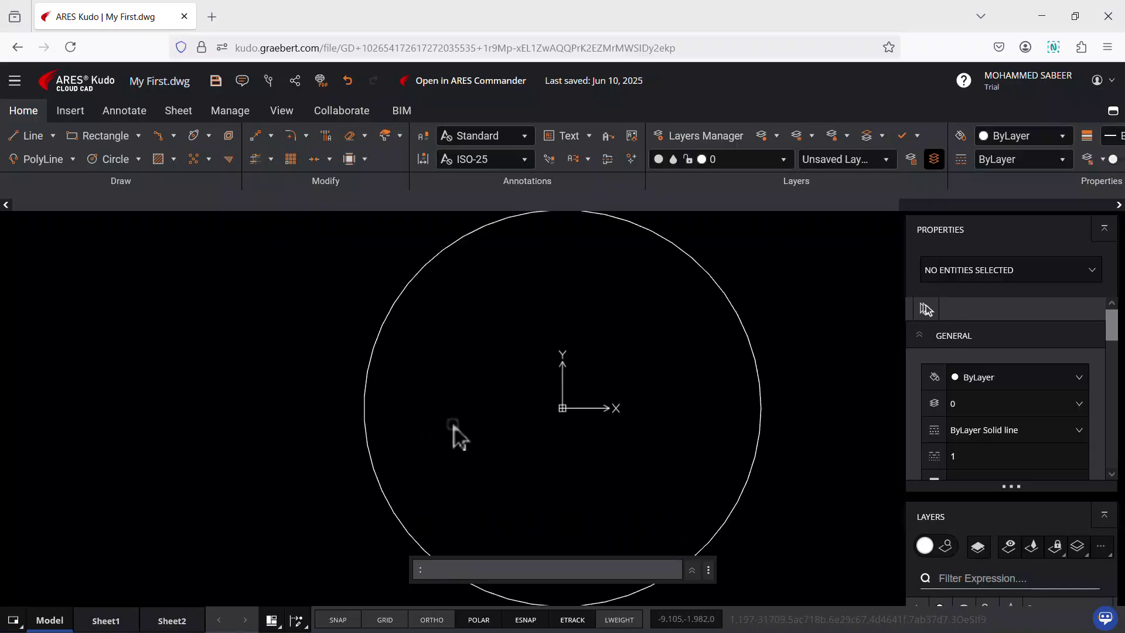
pyautogui.scroll(-3, 455, 433)
pyautogui.moveTo(468, 440)
pyautogui.mouseDown(button='middle')
pyautogui.moveTo(484, 375)
pyautogui.moveTo(515, 384)
pyautogui.mouseUp(button='middle')
# - Add R17.5 circles centred at 35,35 and -35,35
pyautogui.write('c')
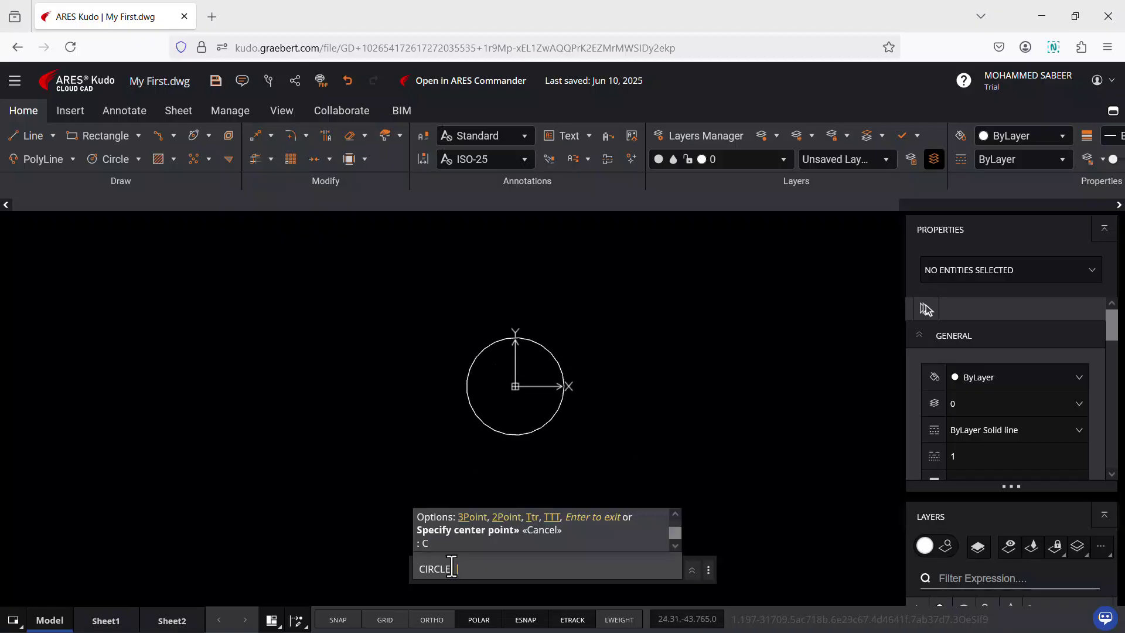
pyautogui.press('Return')
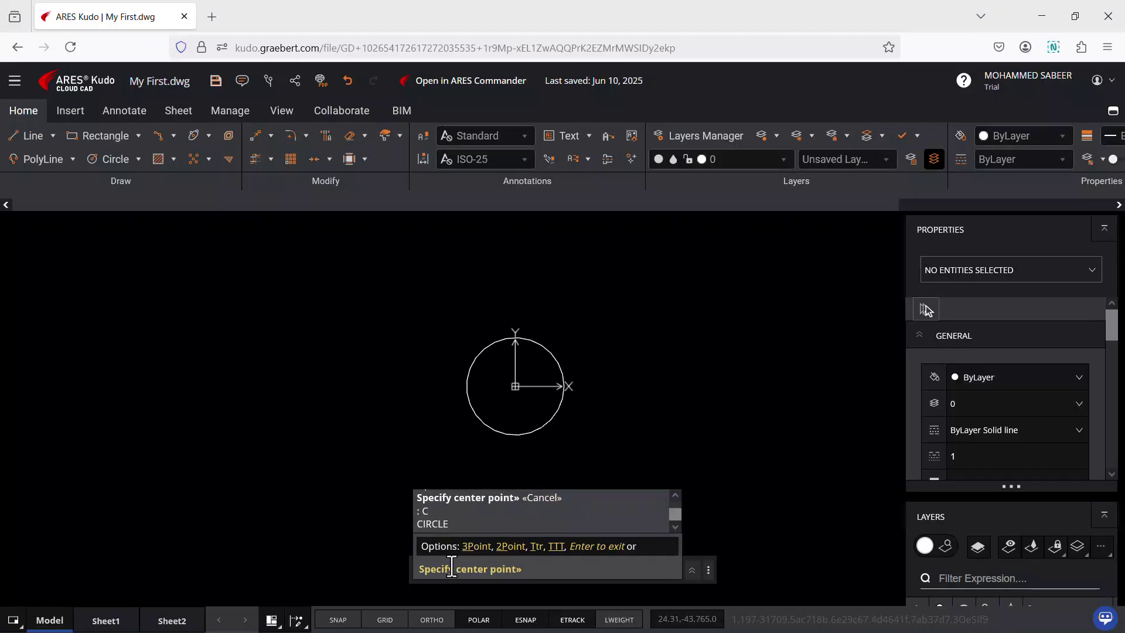
pyautogui.write('35')
pyautogui.press('Return')
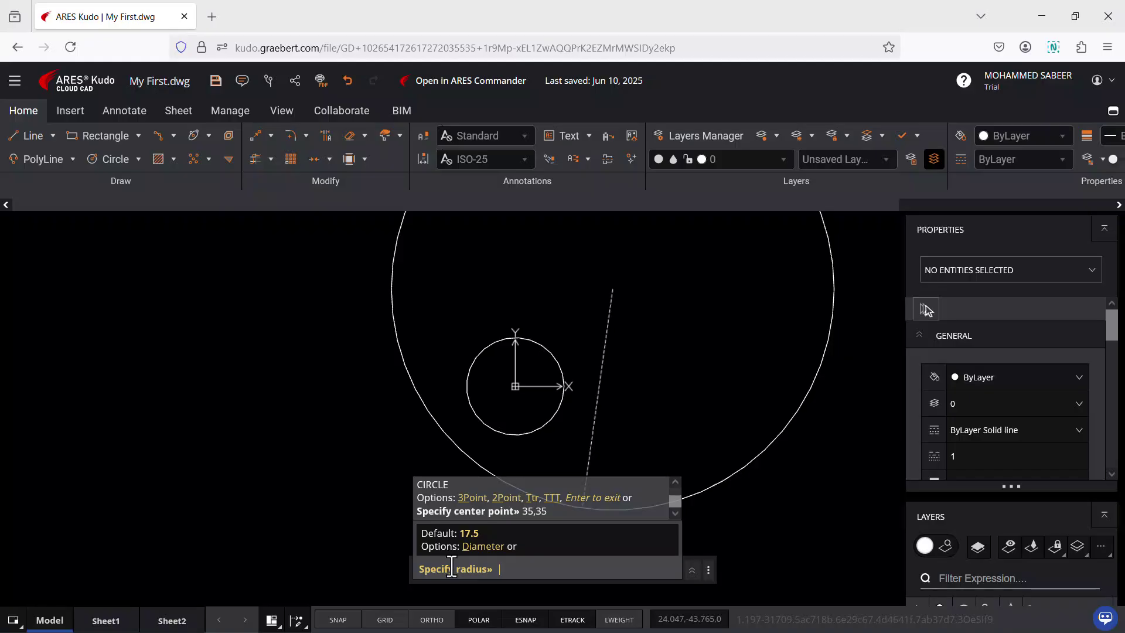
pyautogui.press('Return')
pyautogui.write('c')
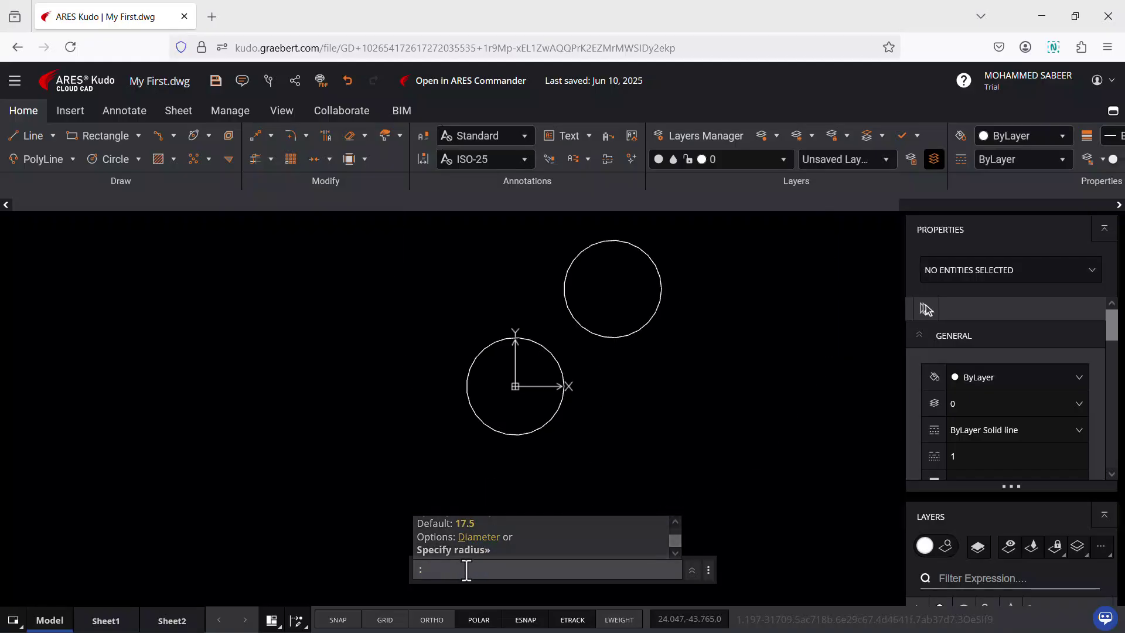
pyautogui.press('Return')
pyautogui.write('-35,35')
pyautogui.press('Return')
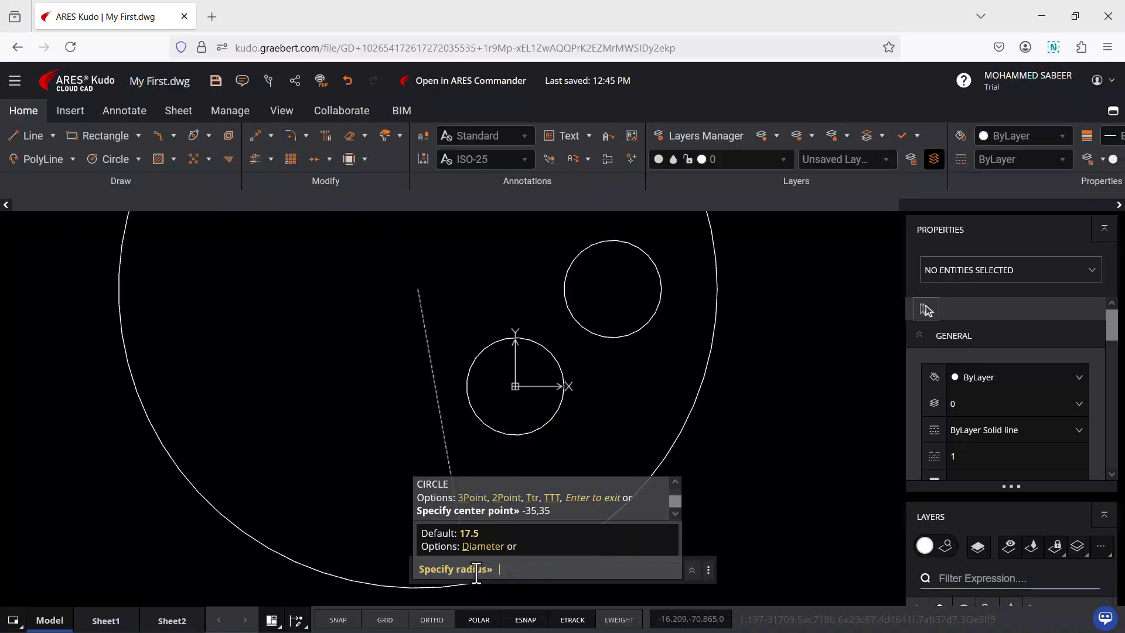
pyautogui.press('Return')
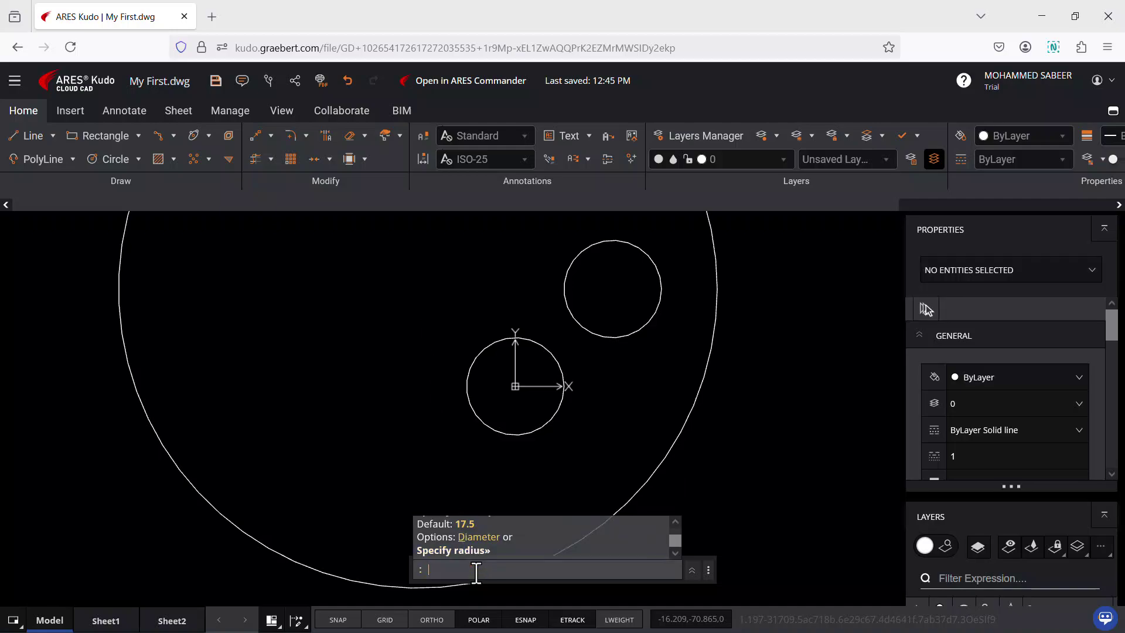
# - Add R17.5 circles centred at -35,-35 and 35,-35
pyautogui.press('Return')
pyautogui.write('-35,-35')
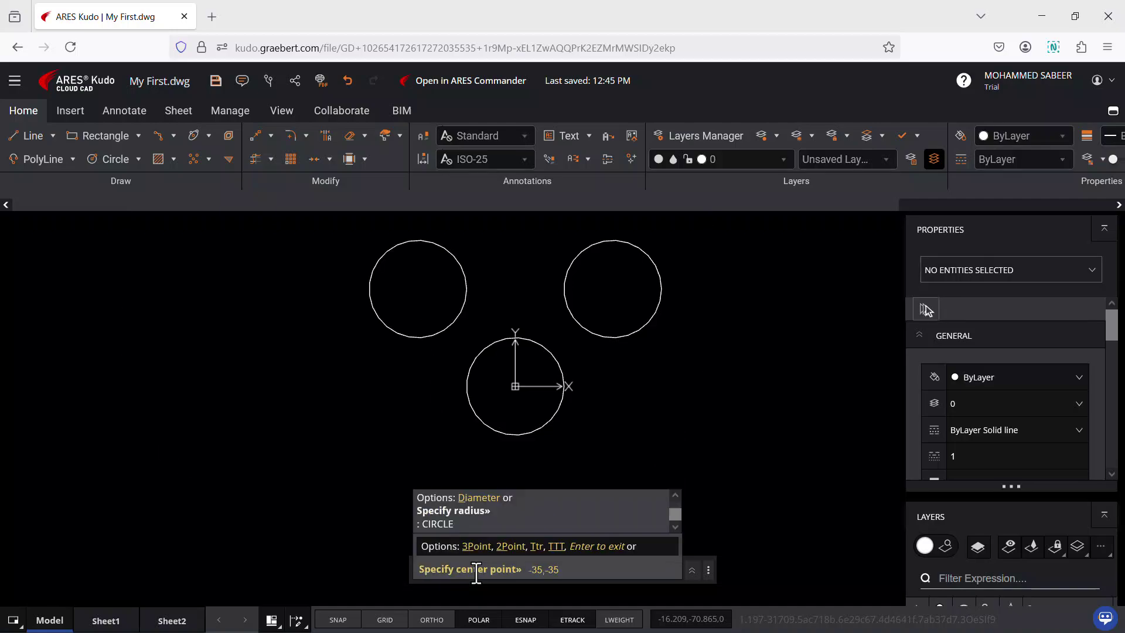
pyautogui.press('Return')
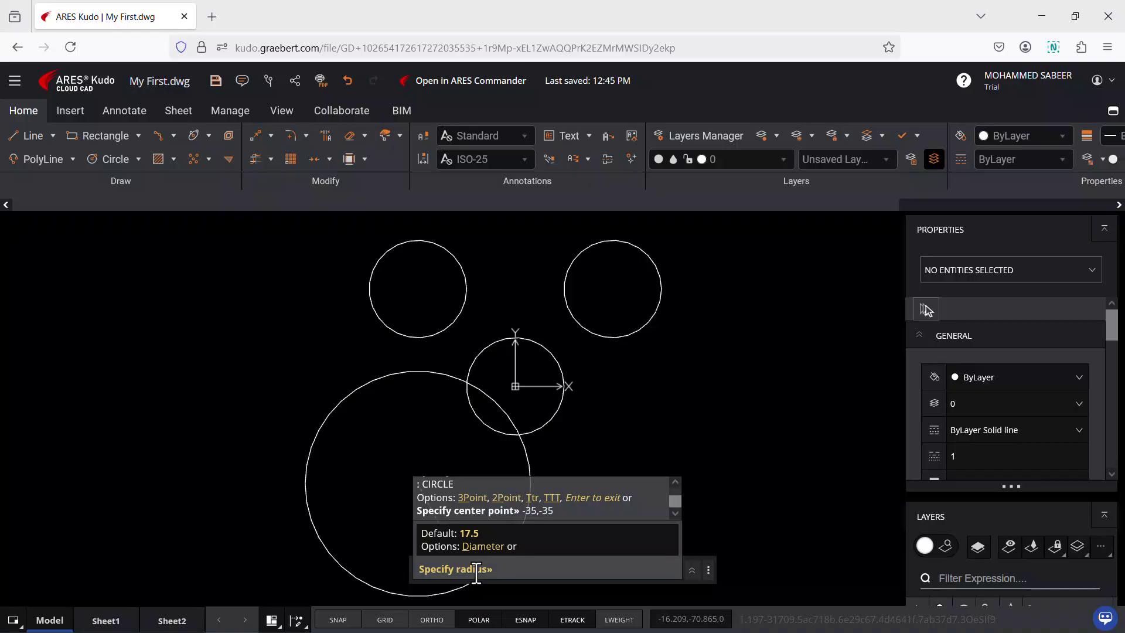
pyautogui.press('Return')
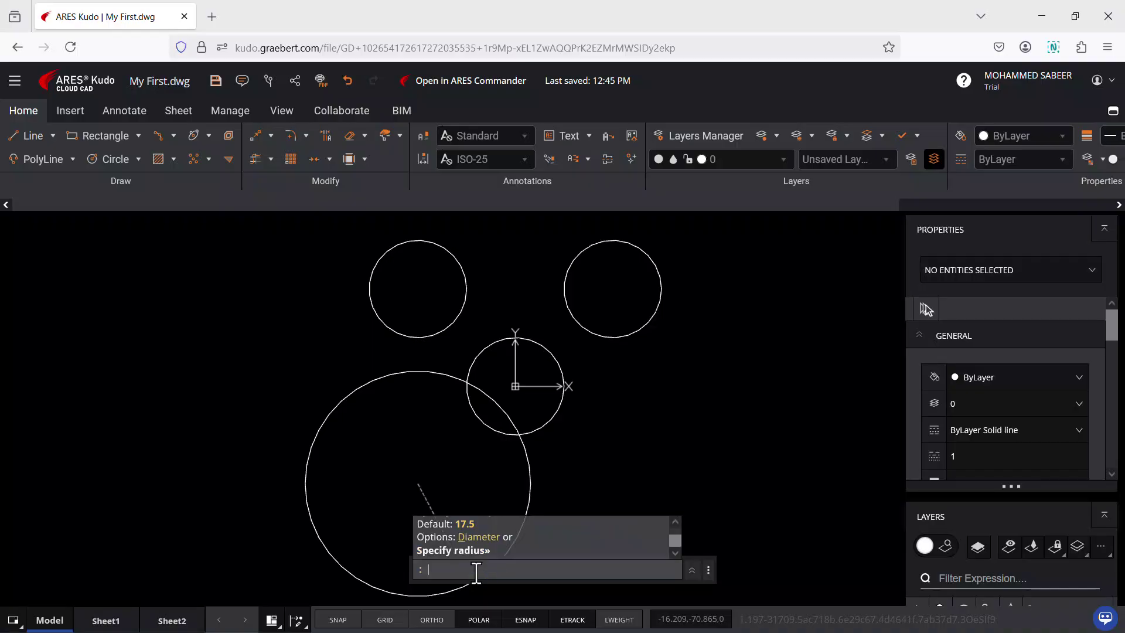
pyautogui.press('Return')
pyautogui.write('35,')
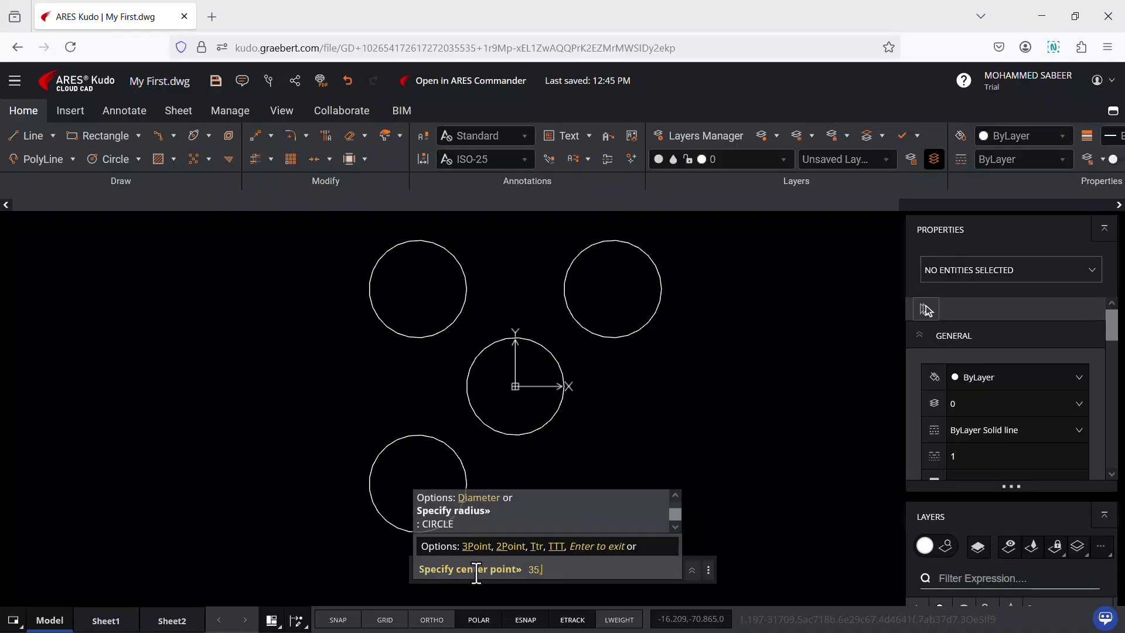
pyautogui.write('3-35')
pyautogui.press('Return')
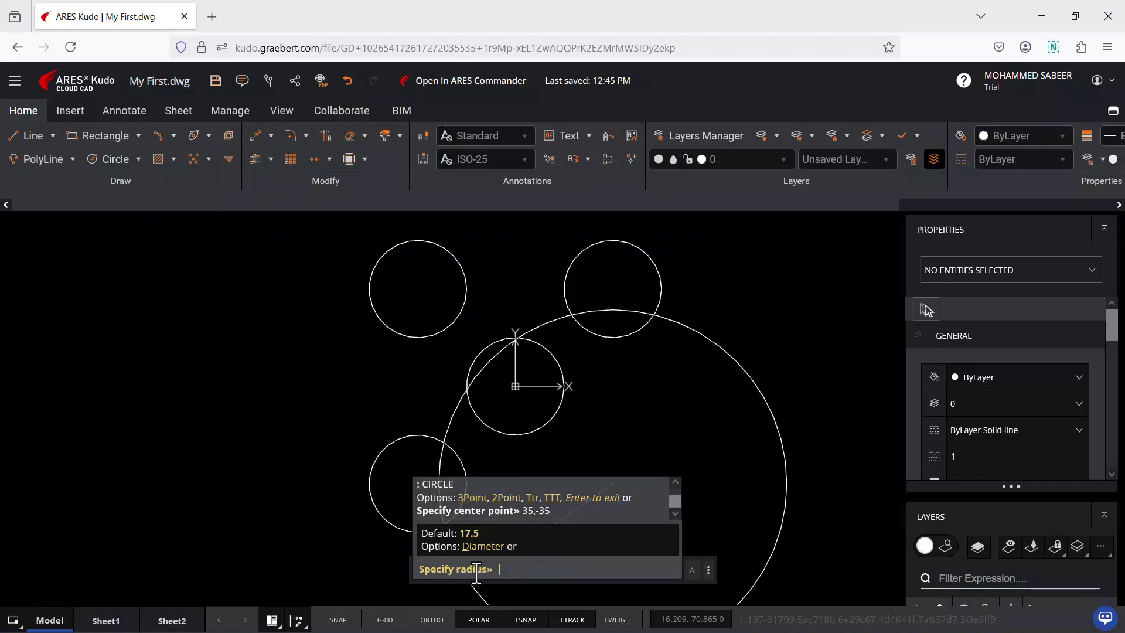
pyautogui.press('Return')
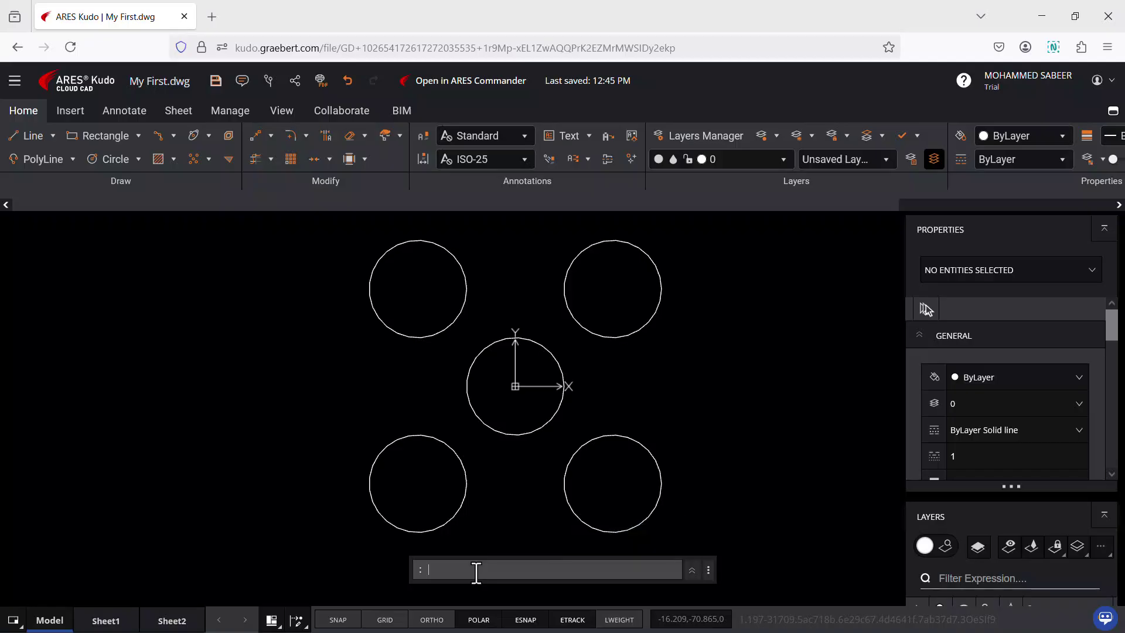
# - Fillet the top-left and top-right circles with a radius 22 arc
pyautogui.write('F')
pyautogui.press('Return')
pyautogui.write('R')
pyautogui.press('BackSpace')
pyautogui.write('R')
pyautogui.press('Return')
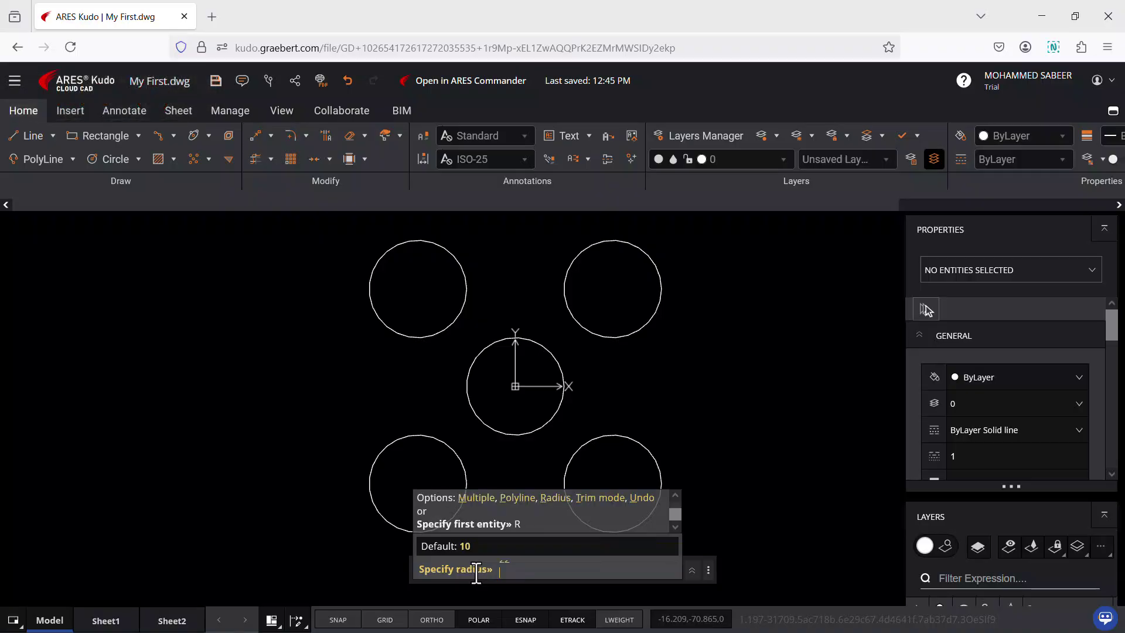
pyautogui.write('22')
pyautogui.press('Return')
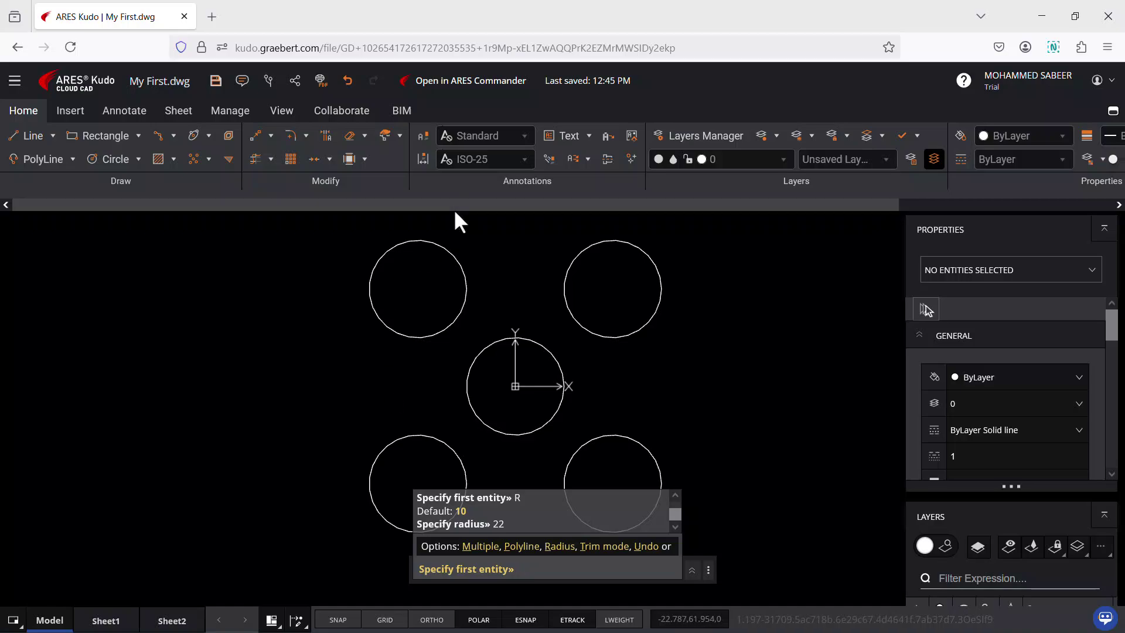
pyautogui.click(468, 252)
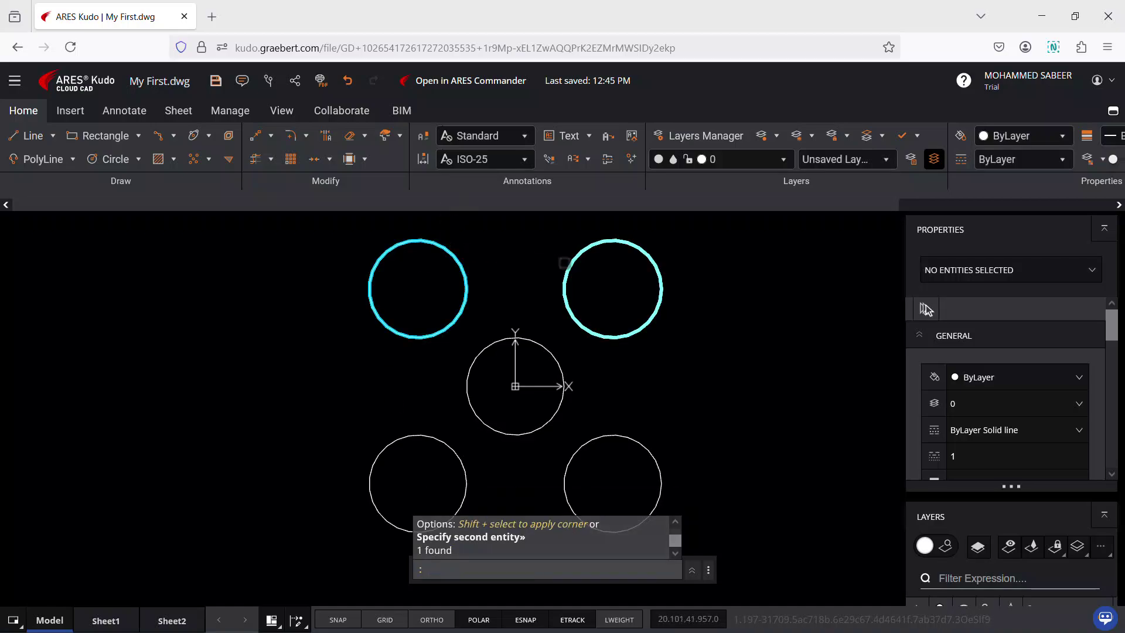
pyautogui.click(628, 324)
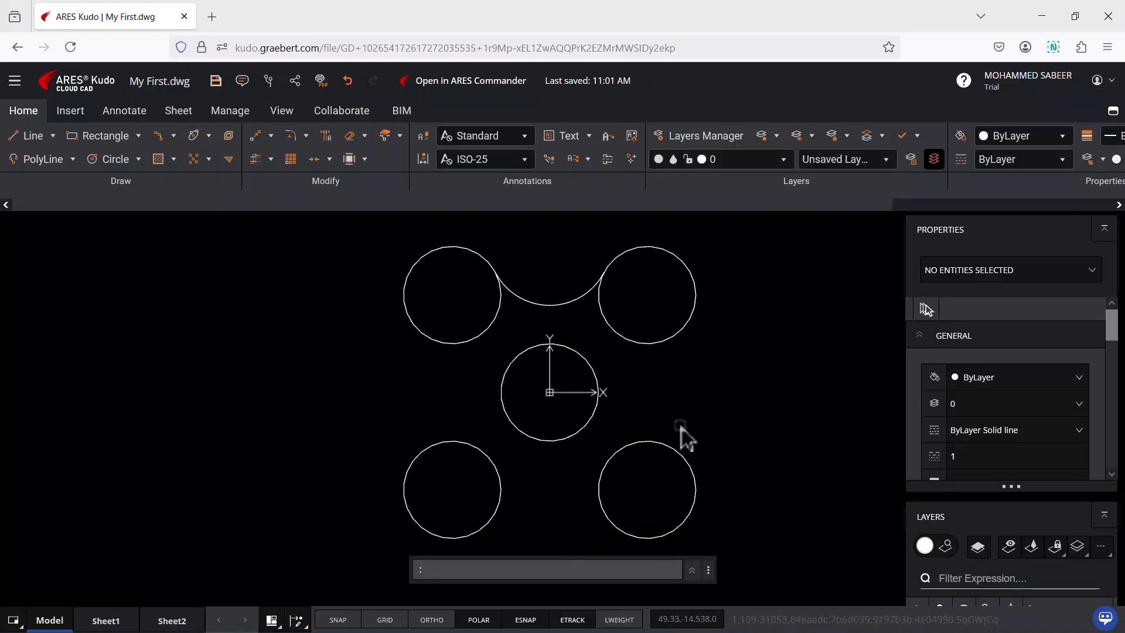
# - Fillet the right, bottom and left circle pairs with the same R22 arc
pyautogui.press('Return')
pyautogui.click(678, 322)
pyautogui.click(667, 441)
pyautogui.press('Return')
pyautogui.click(596, 441)
pyautogui.click(497, 436)
pyautogui.press('Return')
pyautogui.click(413, 404)
pyautogui.click(421, 275)
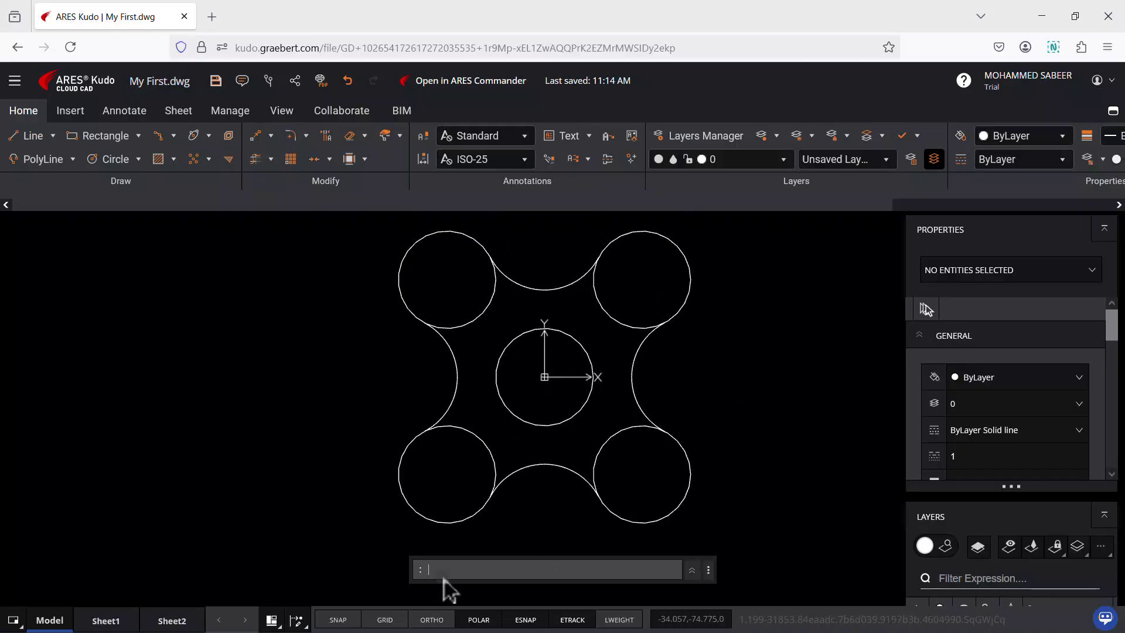
# - Trim the inner arcs of the four corner circles with a crossing window, using all entities as edges
pyautogui.write('TR')
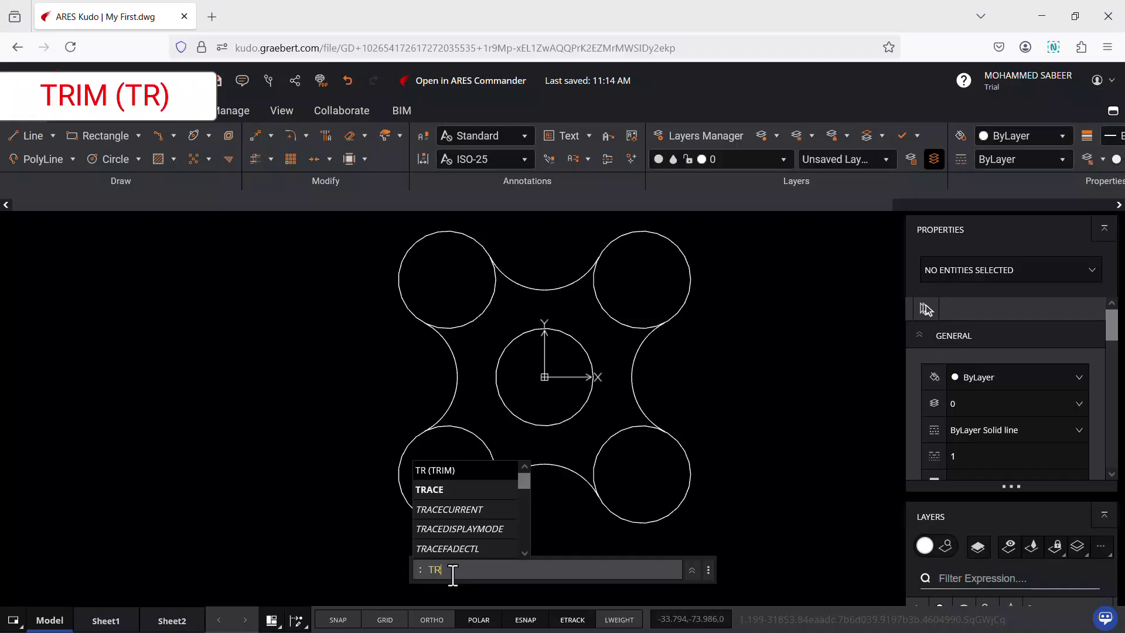
pyautogui.press('Return')
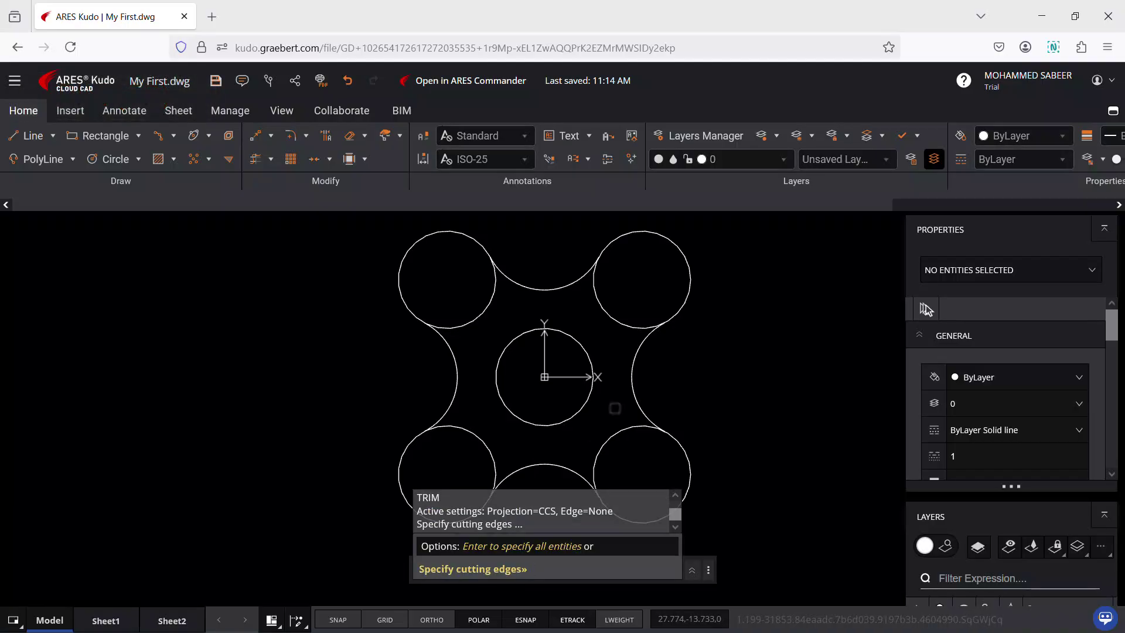
pyautogui.press('Return')
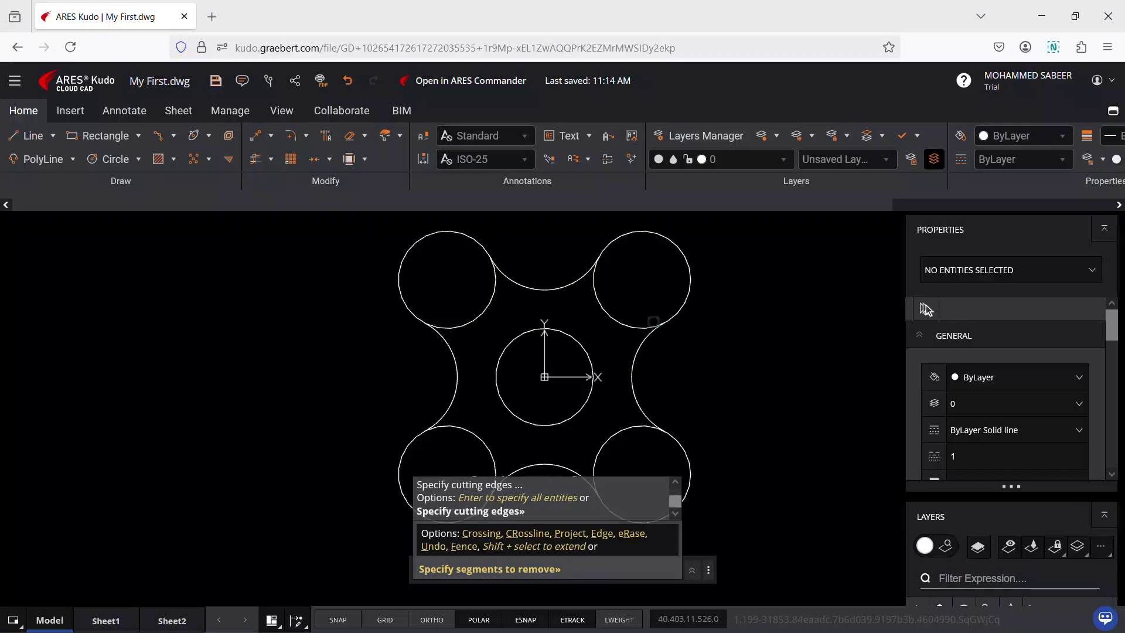
pyautogui.click(628, 291)
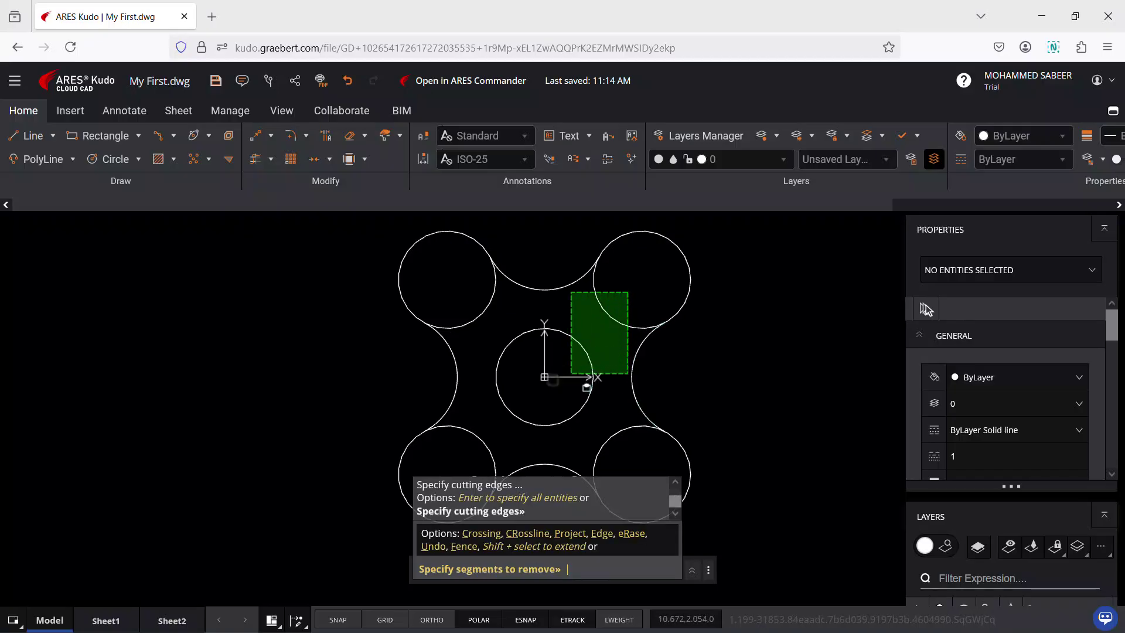
pyautogui.click(461, 459)
pyautogui.press('Return')
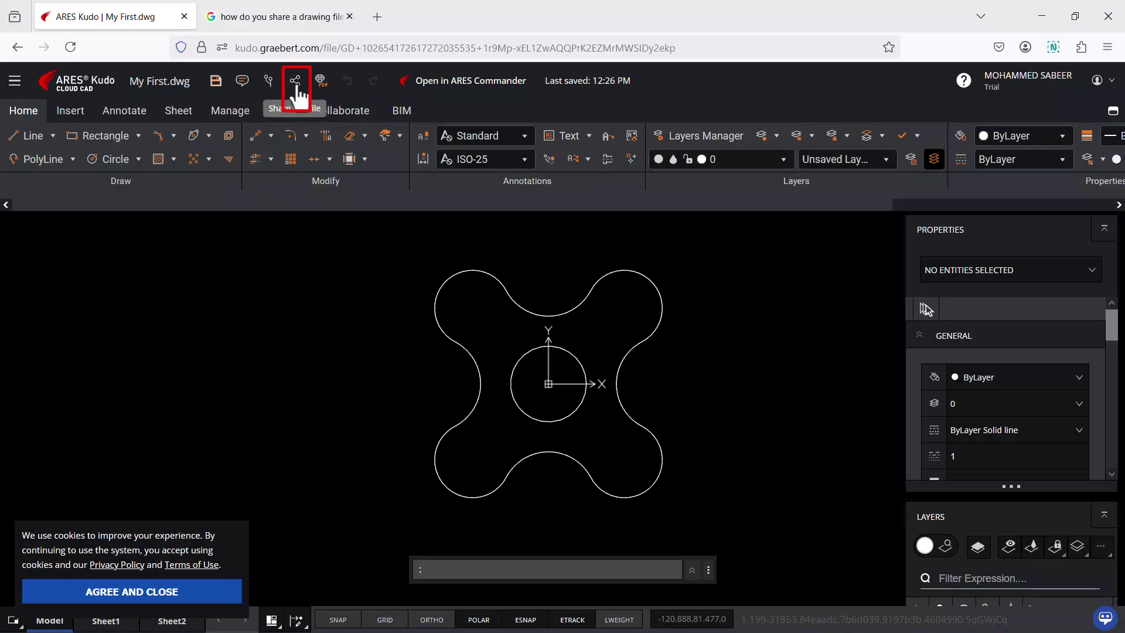
# - Set the view-only share link for My First.dwg to expire in 30 days
pyautogui.click(297, 84)
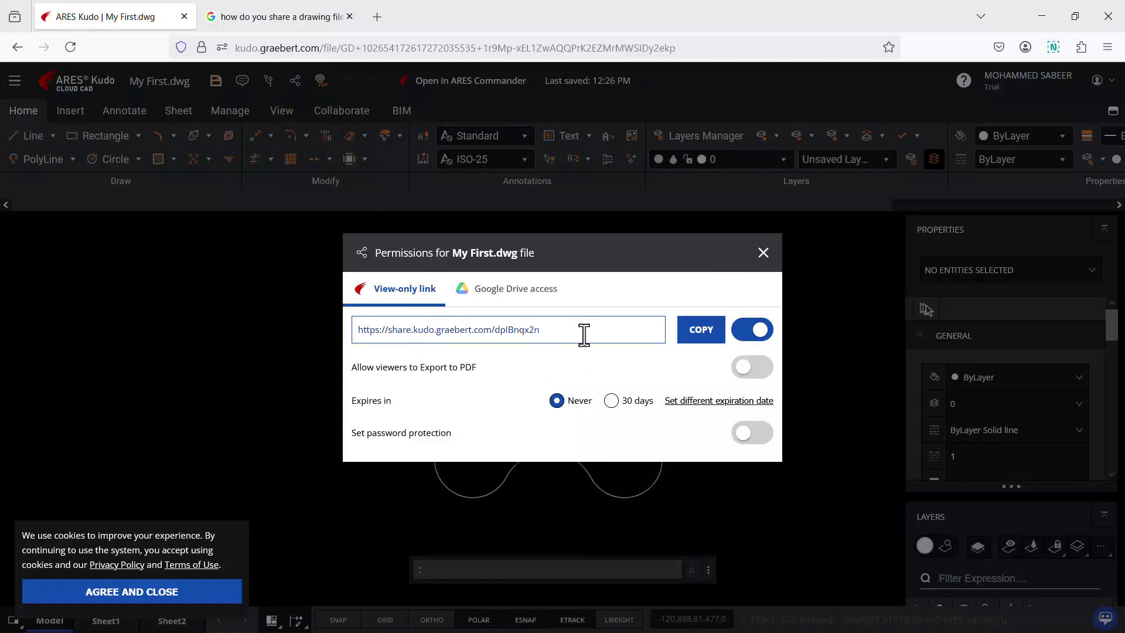
pyautogui.click(567, 337)
pyautogui.click(612, 403)
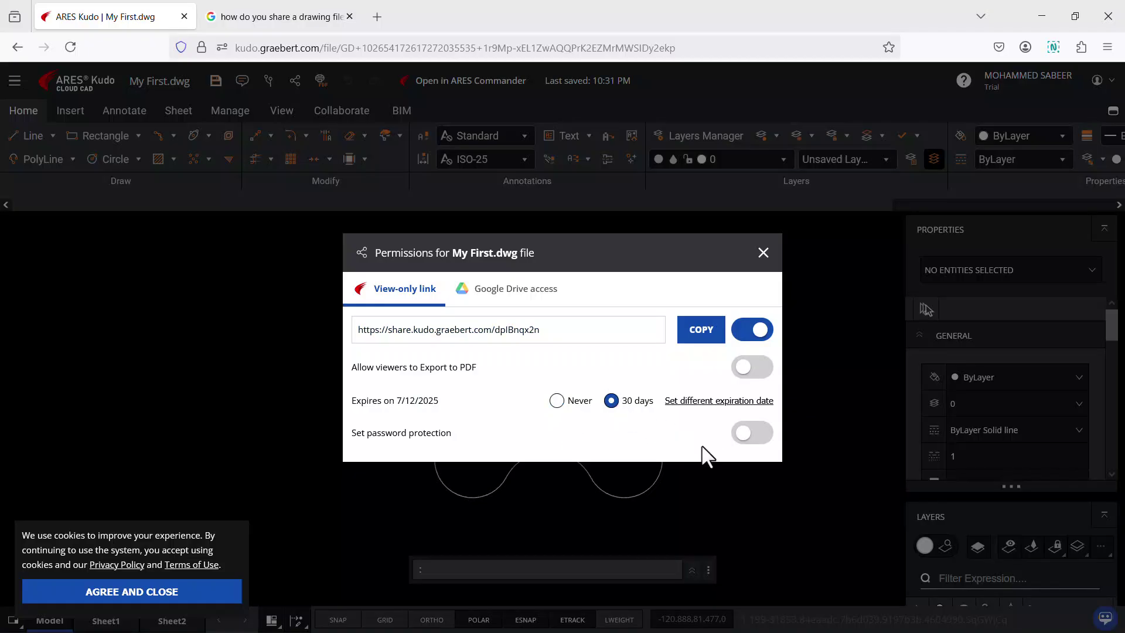
pyautogui.click(712, 401)
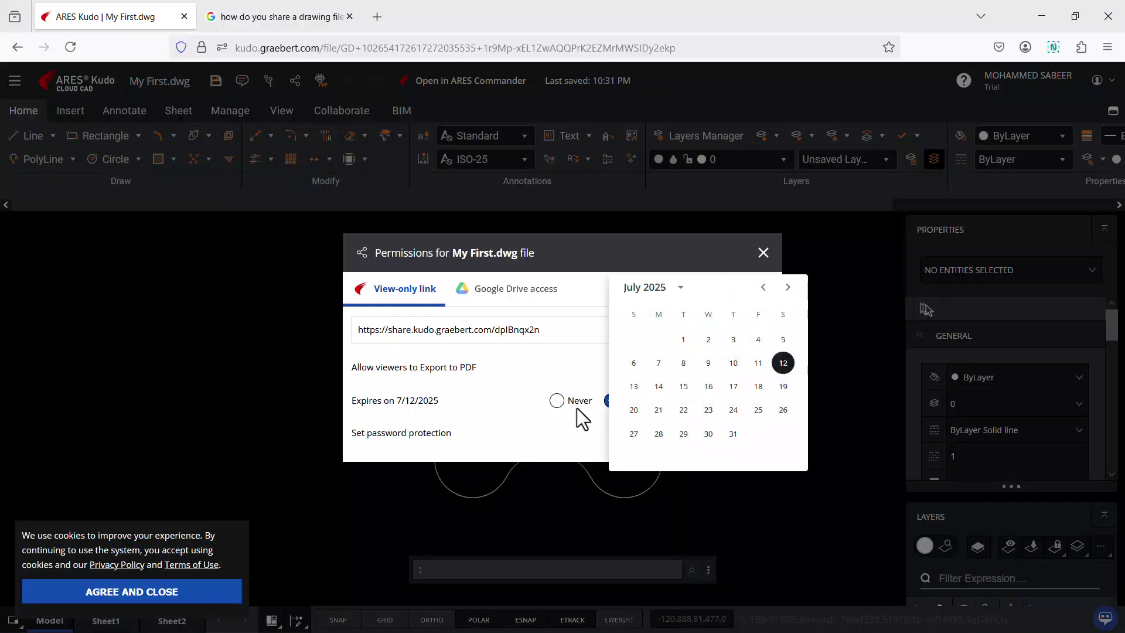
pyautogui.click(683, 451)
# - Leave password protection off and allow link viewers to export to PDF
pyautogui.click(751, 434)
pyautogui.click(547, 448)
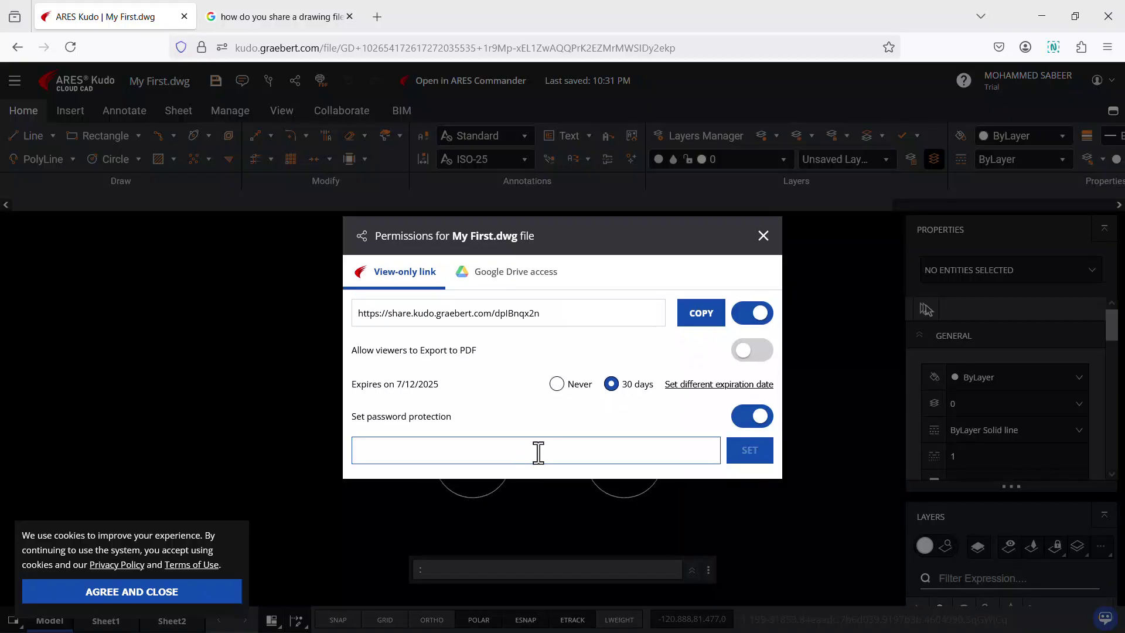
pyautogui.click(578, 405)
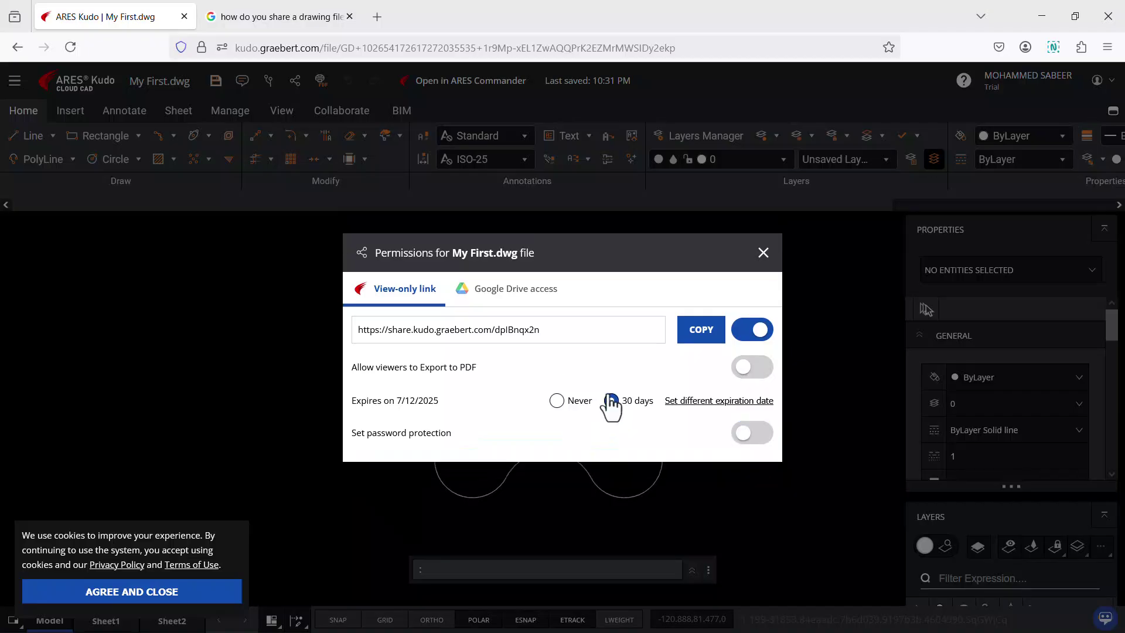
pyautogui.click(755, 369)
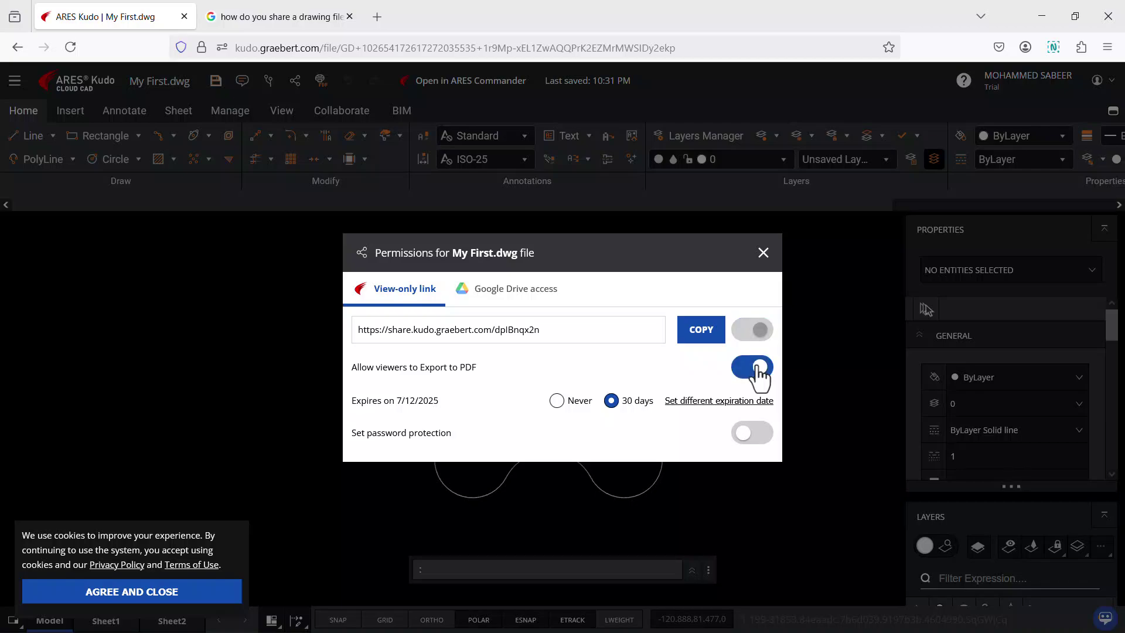
pyautogui.click(534, 295)
# - Paste the collaborator's e-mail, give them the Viewer role, and close Permissions
pyautogui.hotkey('ctrl', 'v')
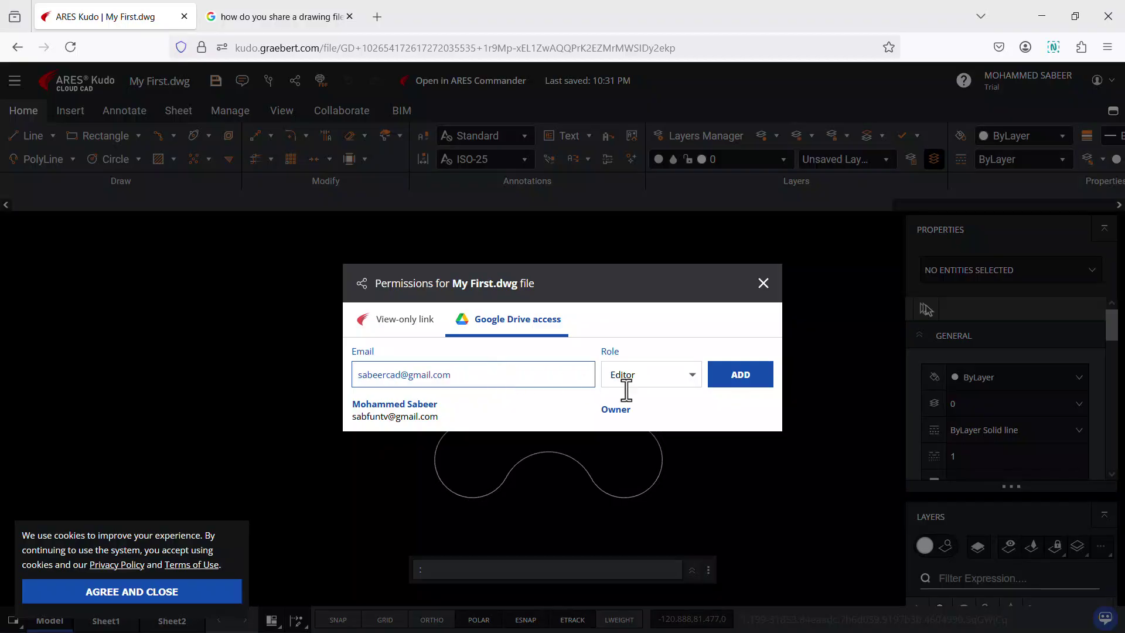
pyautogui.click(641, 377)
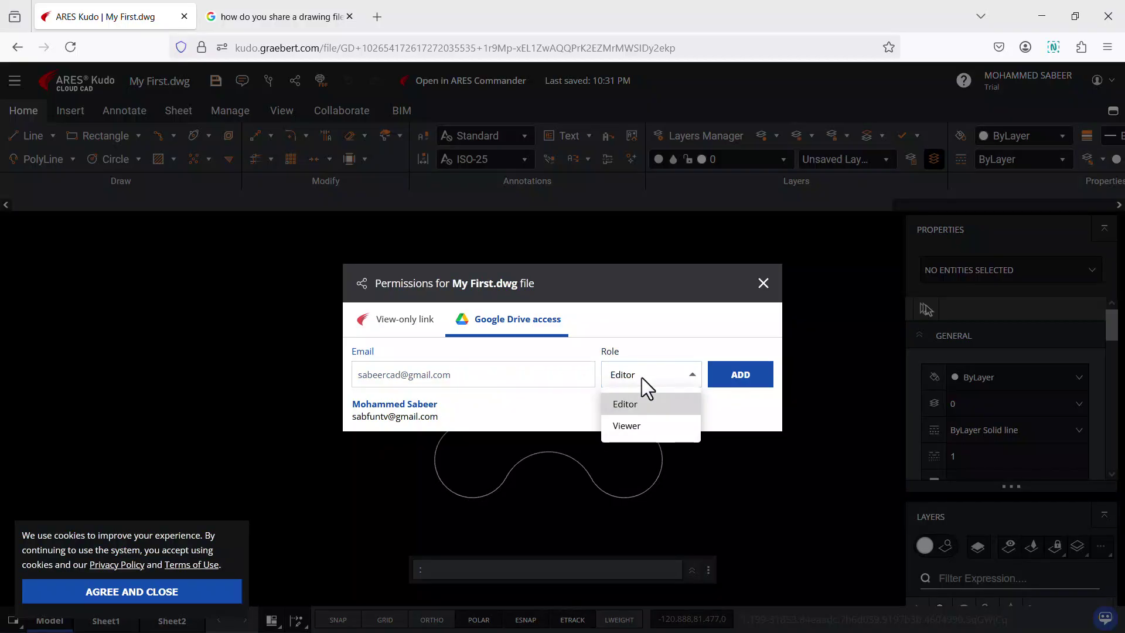
pyautogui.click(636, 428)
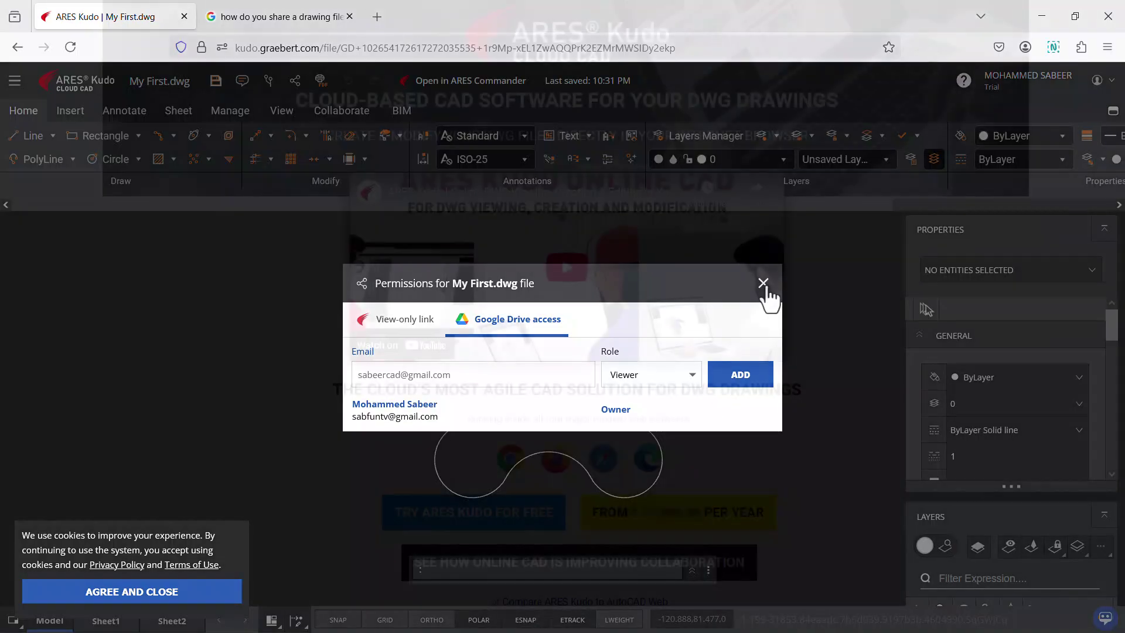
pyautogui.click(763, 283)
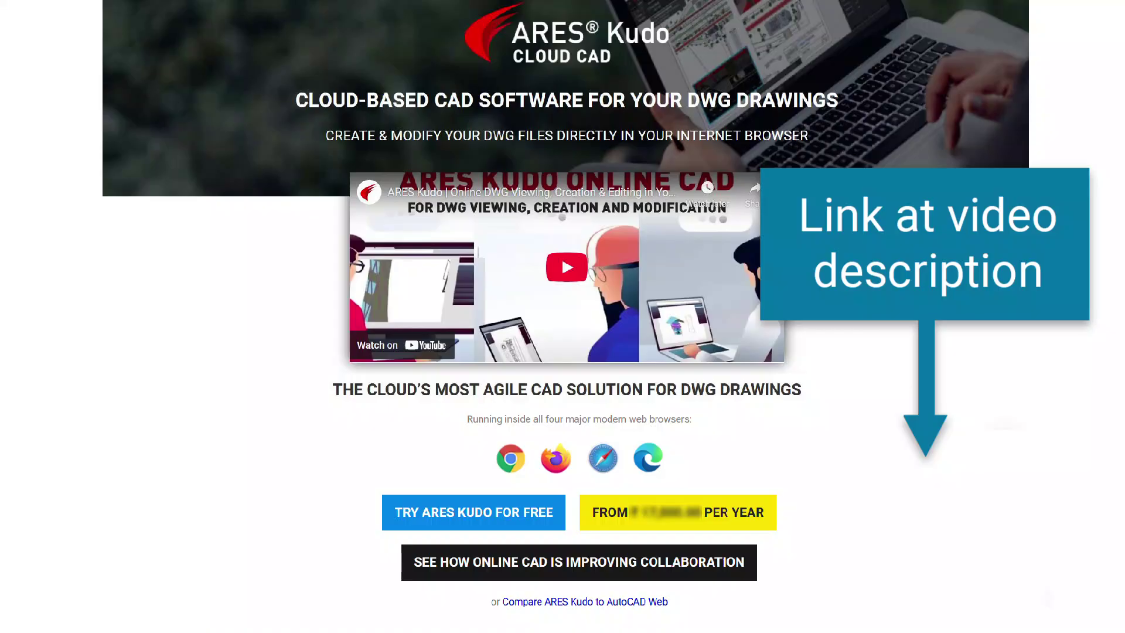